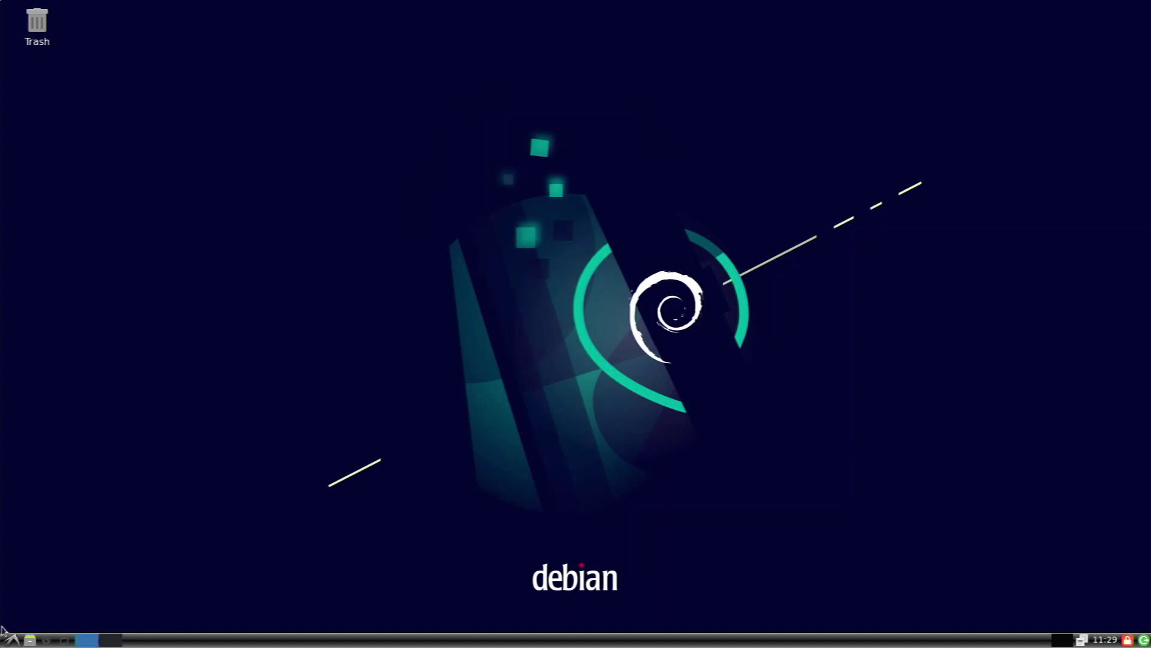
Step: Open LXTerminal and run neofetch to show the system information
click(12, 640)
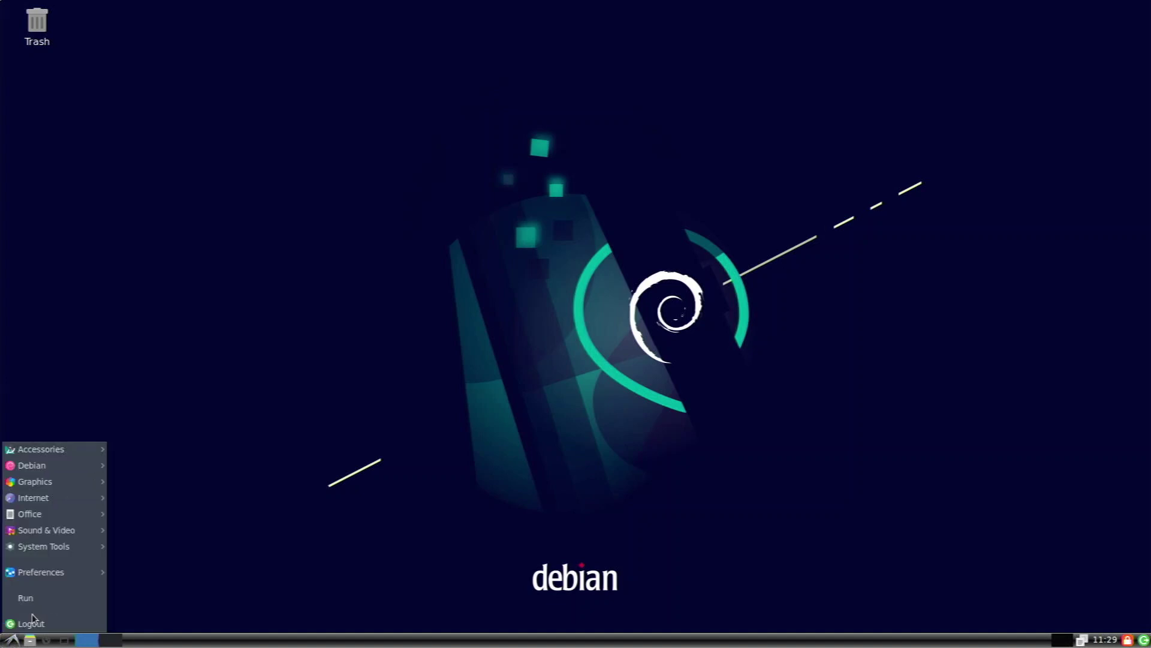
mouse_move(70, 548)
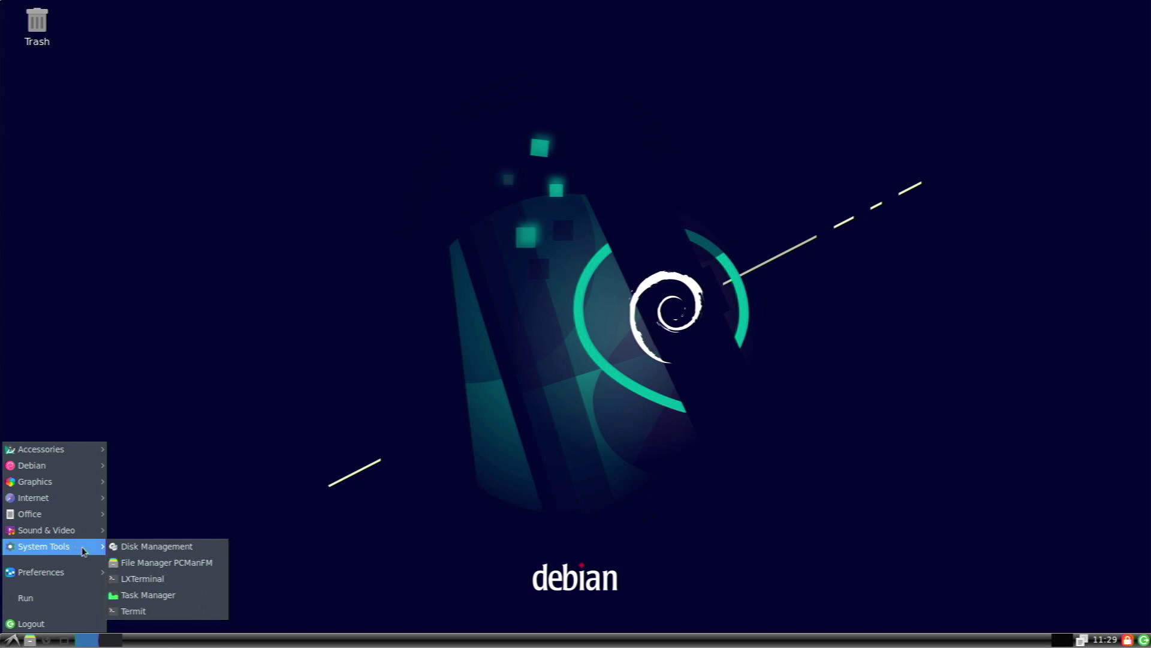
click(151, 581)
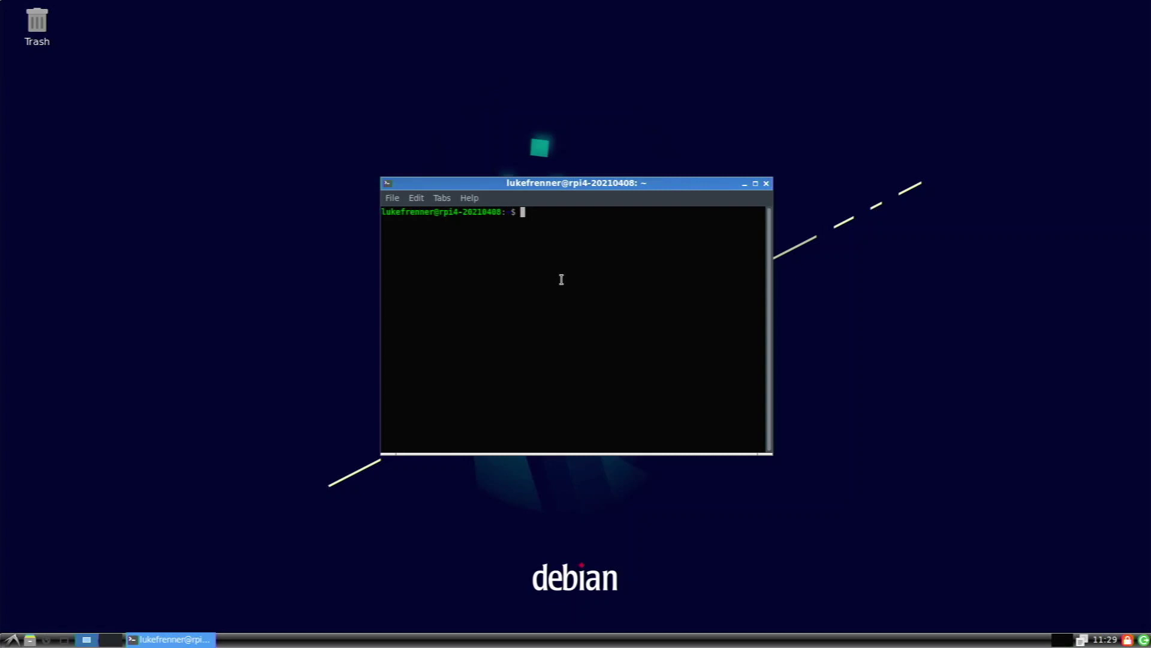
text(neofetch)
key(Return)
key(Return)
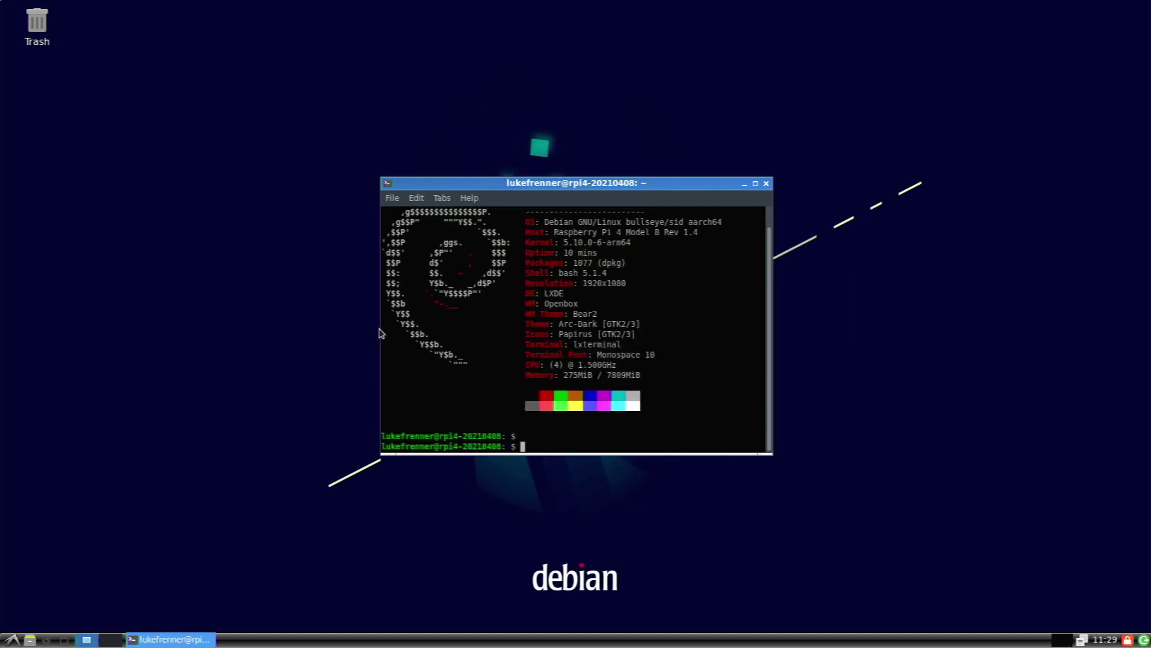
scroll(477, 342, up, 1)
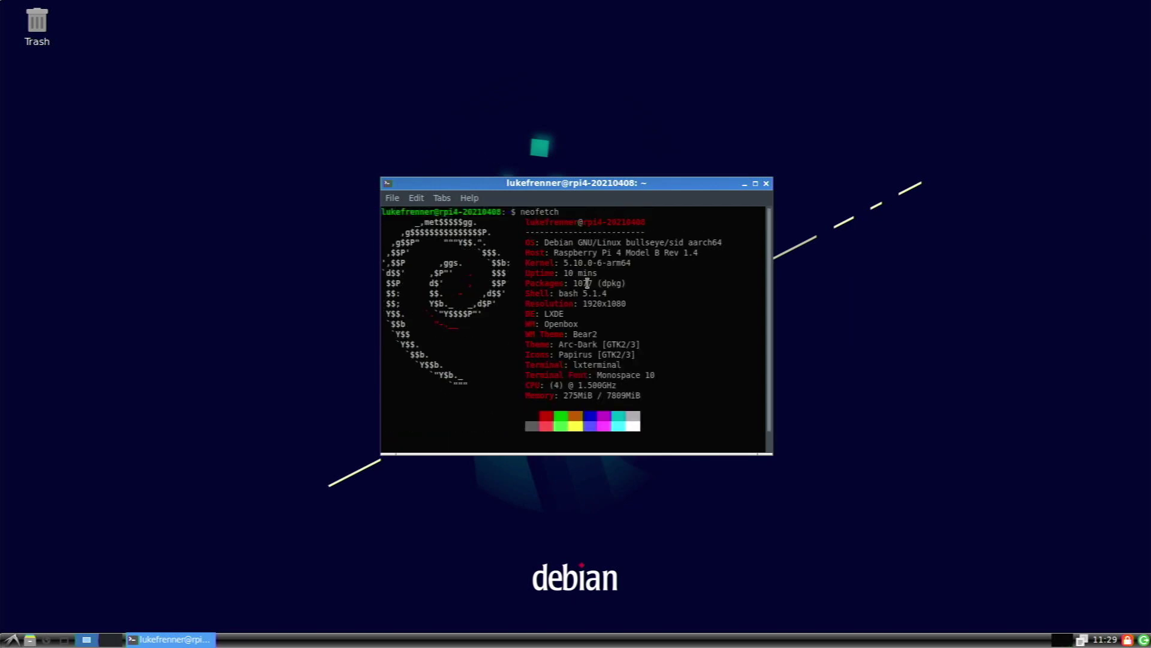
Step: Examine the neofetch output for the operating system, host model, desktop environment, window manager, and CPU and memory details
drag(629, 232, 712, 250)
click(713, 250)
drag(592, 283, 624, 324)
click(625, 324)
drag(506, 304, 620, 399)
click(602, 363)
click(624, 391)
key(Return)
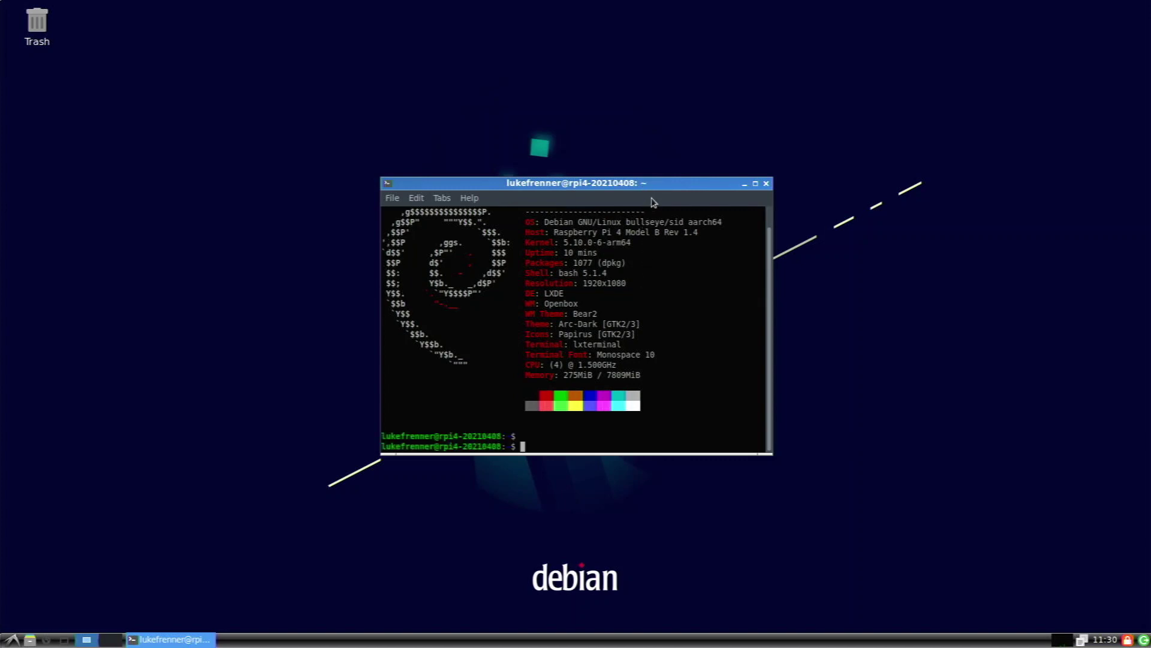
drag(660, 190, 689, 185)
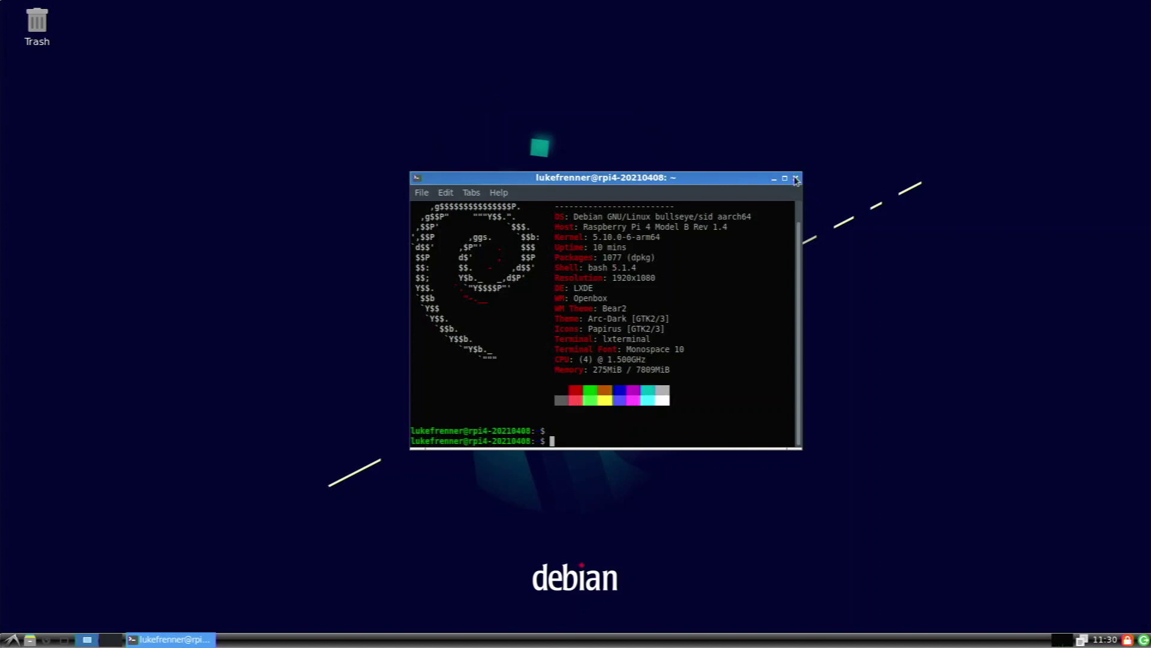
scroll(678, 276, up, 1)
scroll(678, 275, down, 1)
Step: Install htop with "sudo apt install htop", authenticating with the account password
text(sudo apt install)
key(BackSpace)
key(BackSpace)
key(BackSpace)
key(BackSpace)
text(all htop)
key(Return)
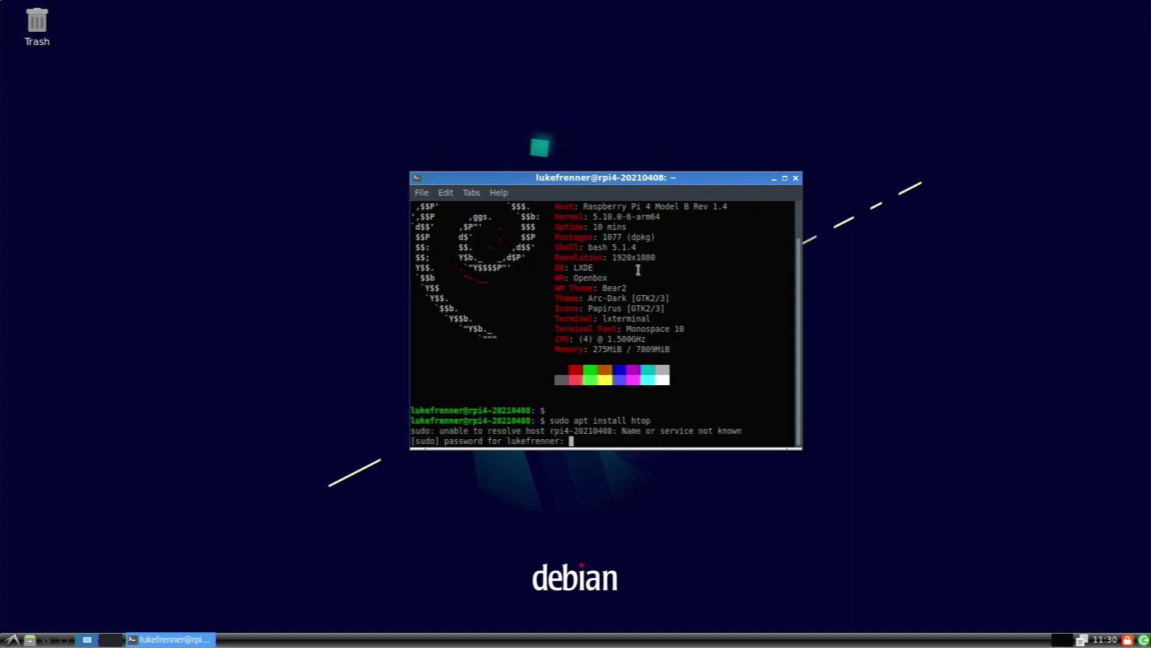
key(Return)
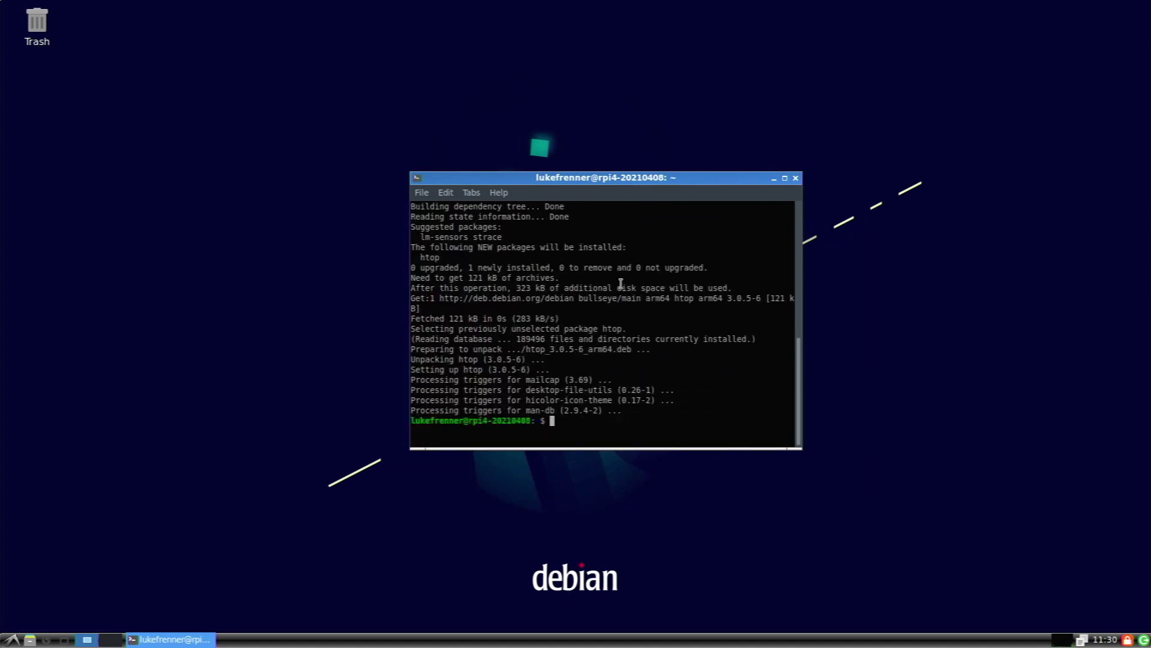
Step: Run htop to inspect the running processes and the CPU and memory load, and close the terminal
text(htop)
key(Return)
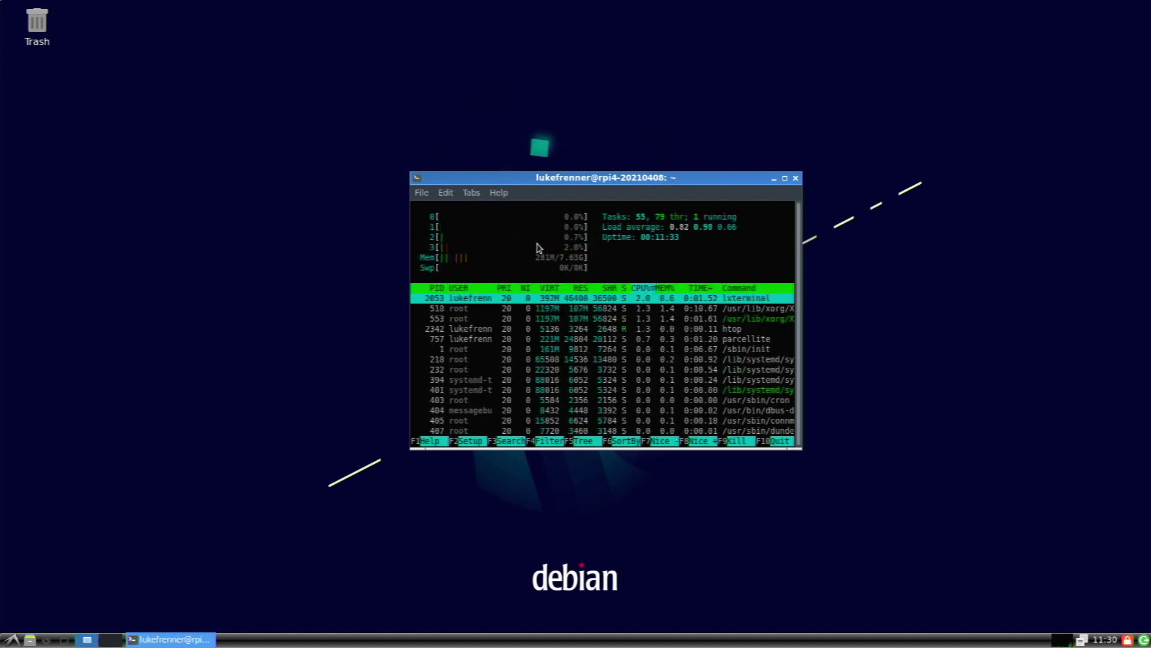
click(526, 309)
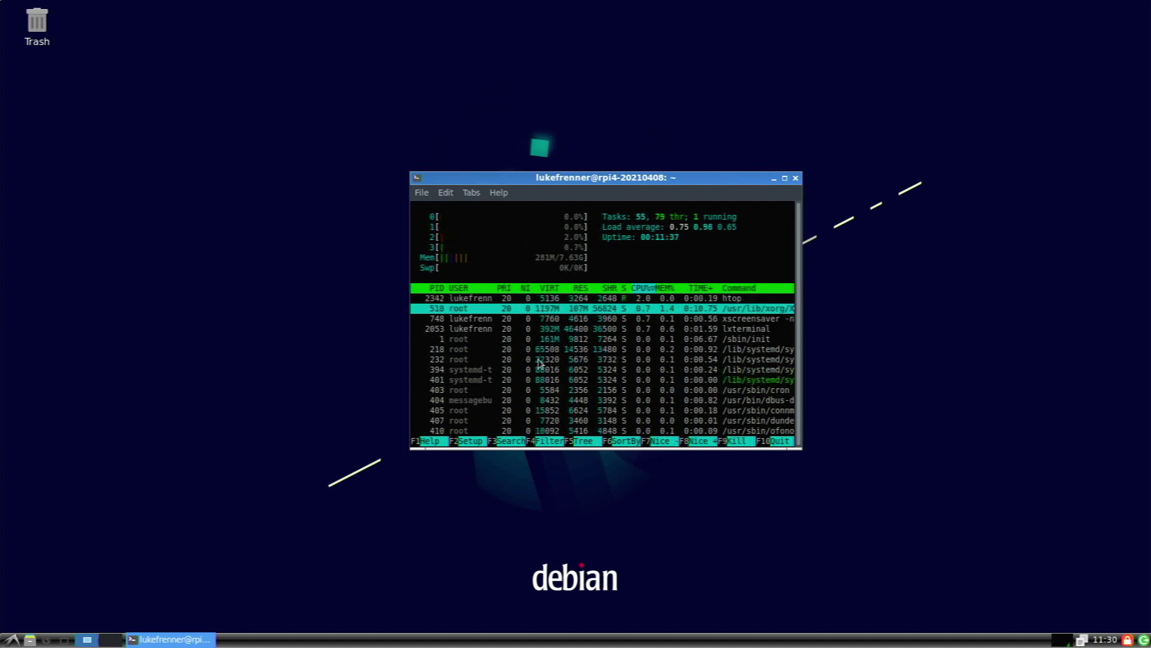
click(527, 410)
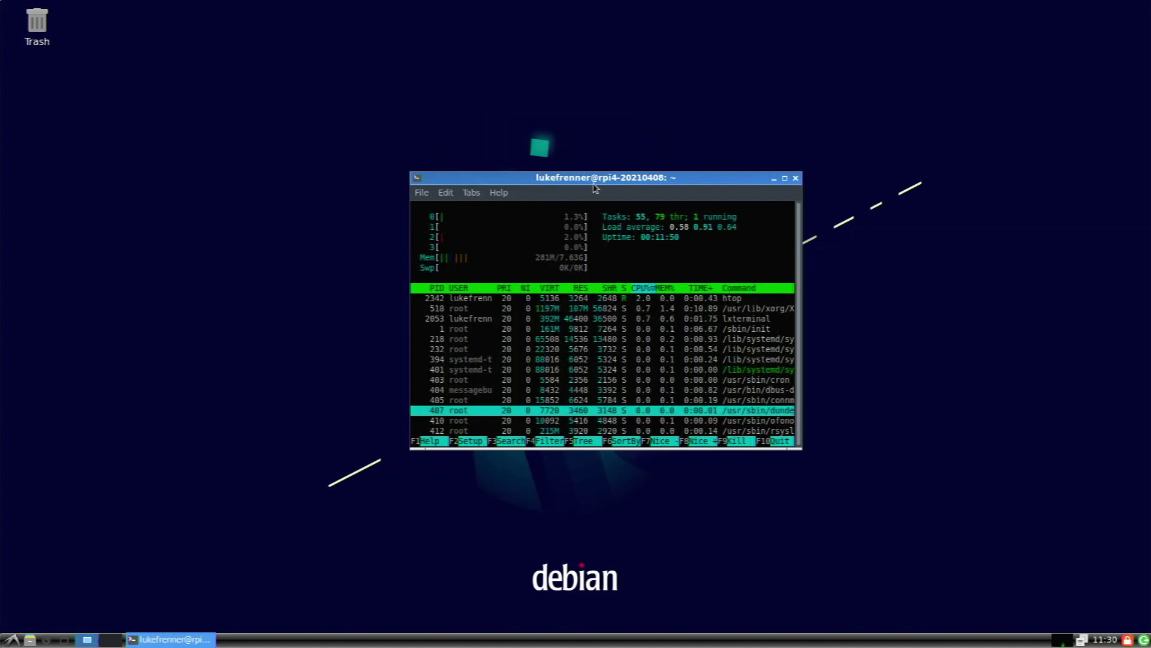
drag(590, 181, 575, 176)
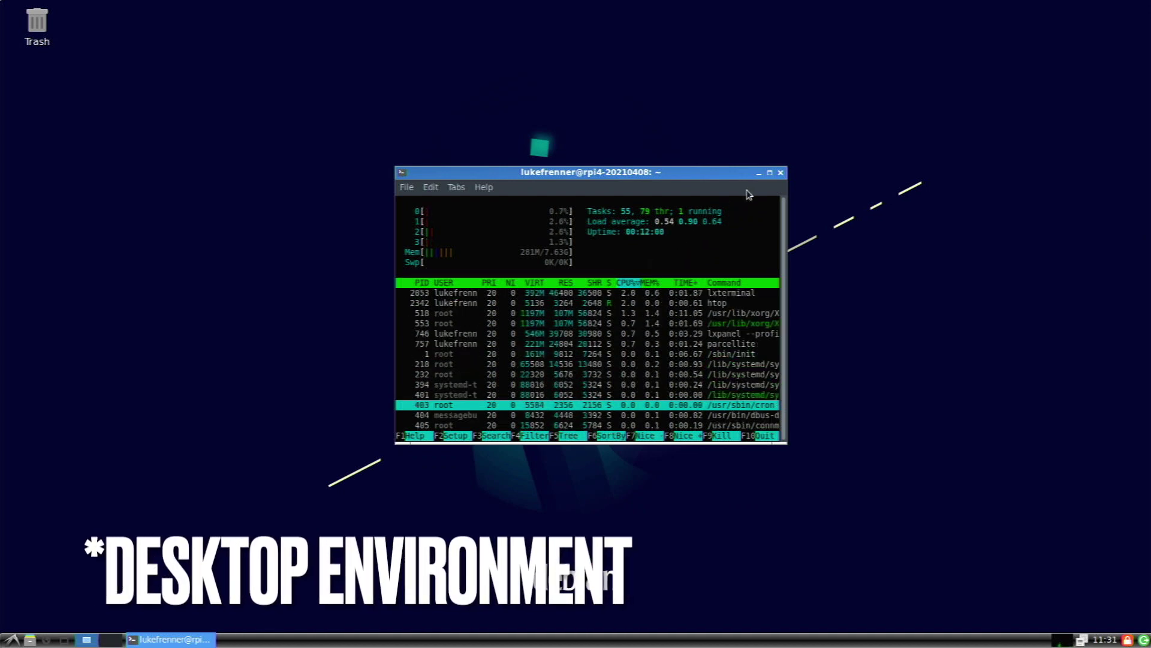
click(781, 173)
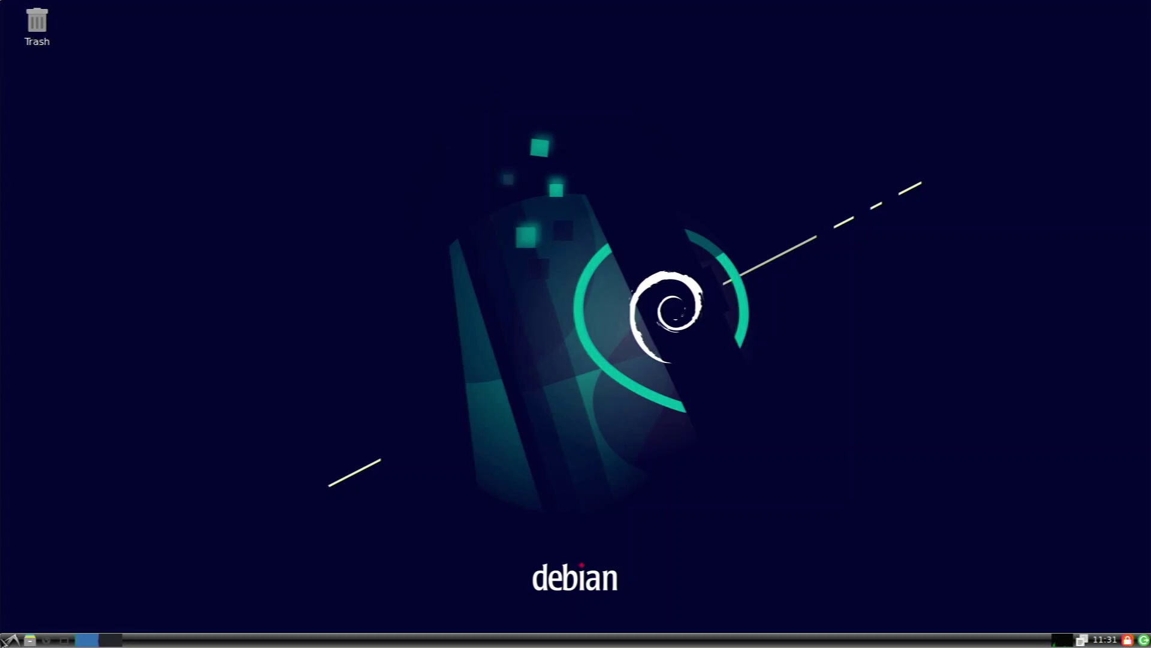
Step: Open the Disks utility to view the SD card's partitions, and close it
click(12, 639)
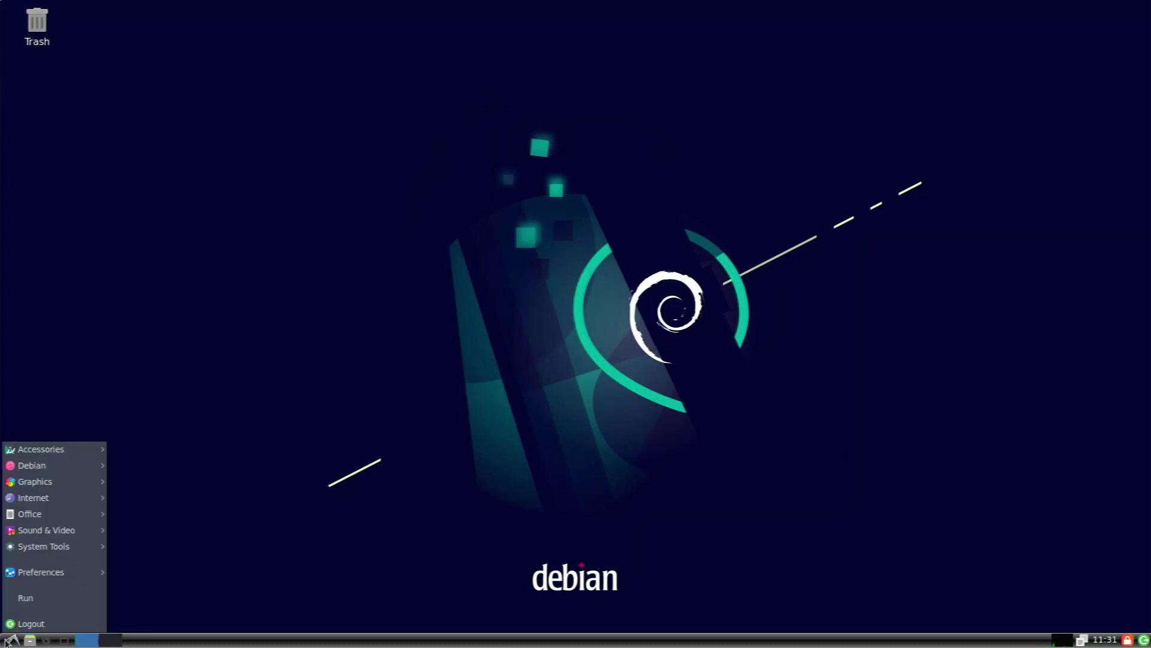
mouse_move(71, 453)
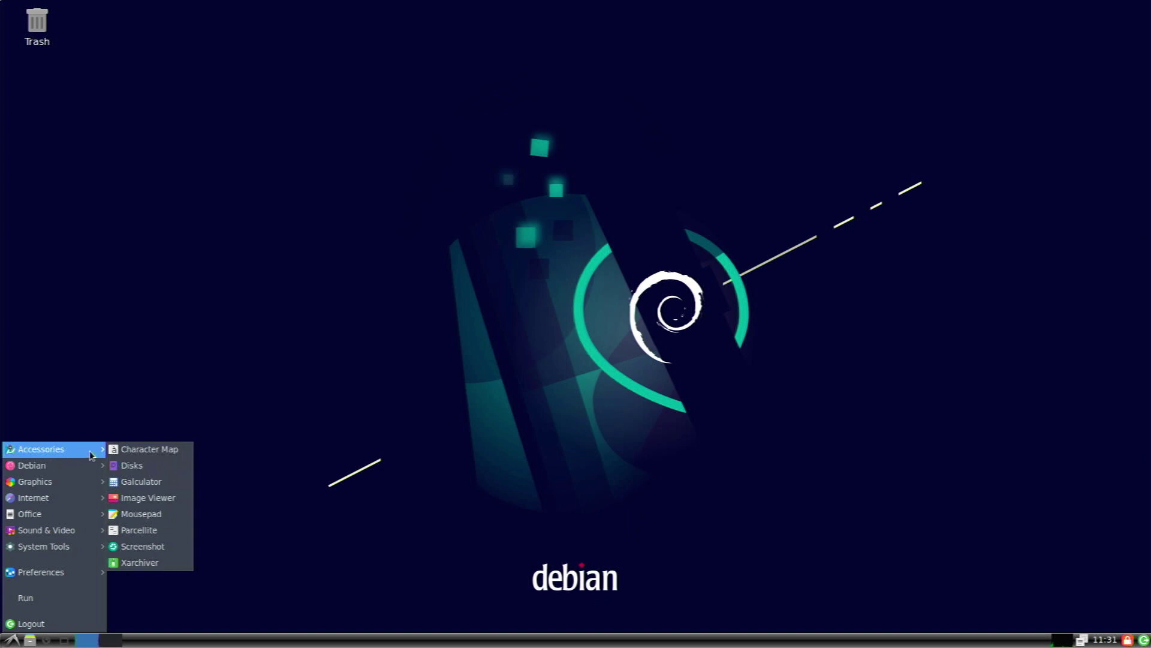
click(129, 472)
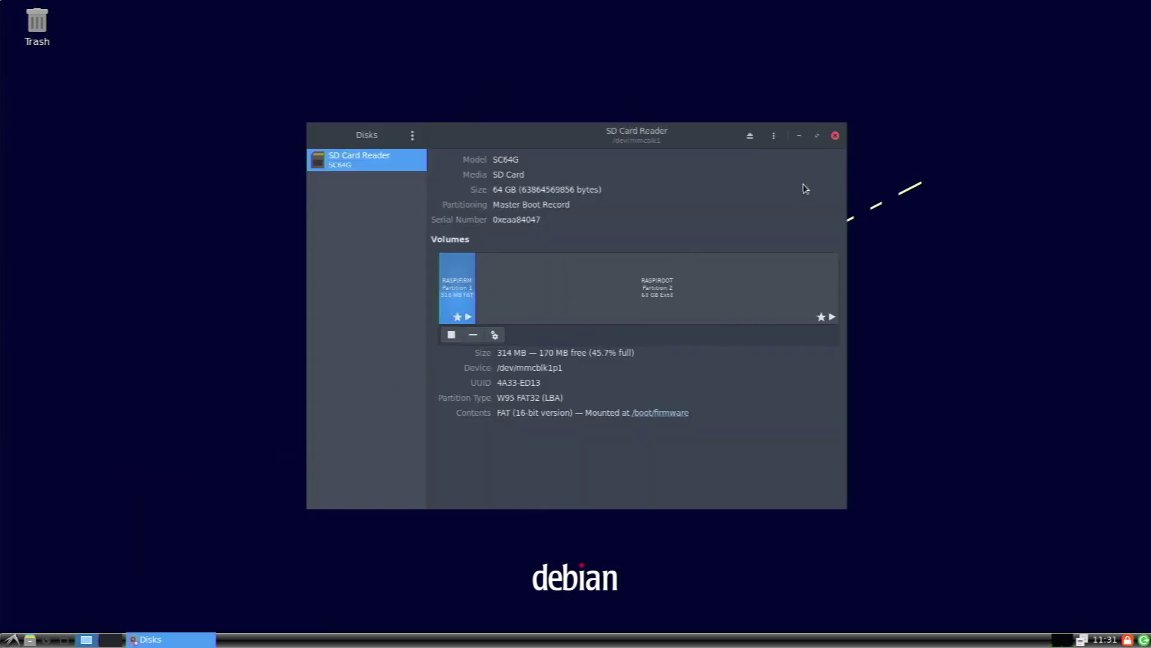
click(835, 138)
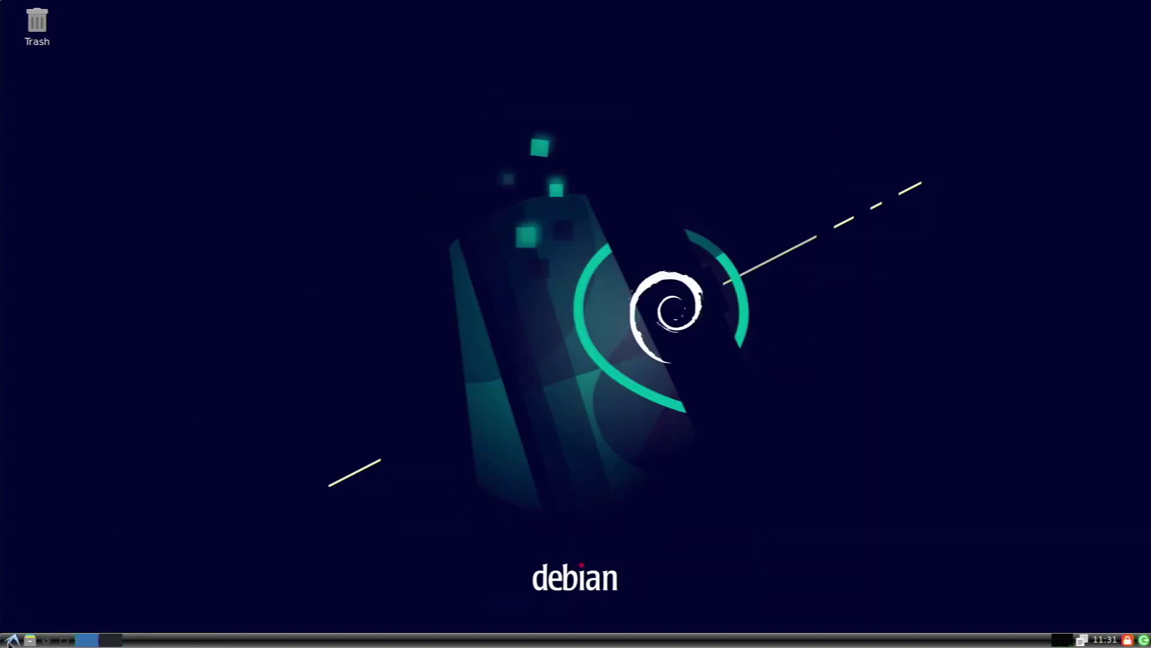
Step: Open the Screenshot utility, choose Window as the capture area, and close it without taking a capture
click(12, 639)
mouse_move(99, 449)
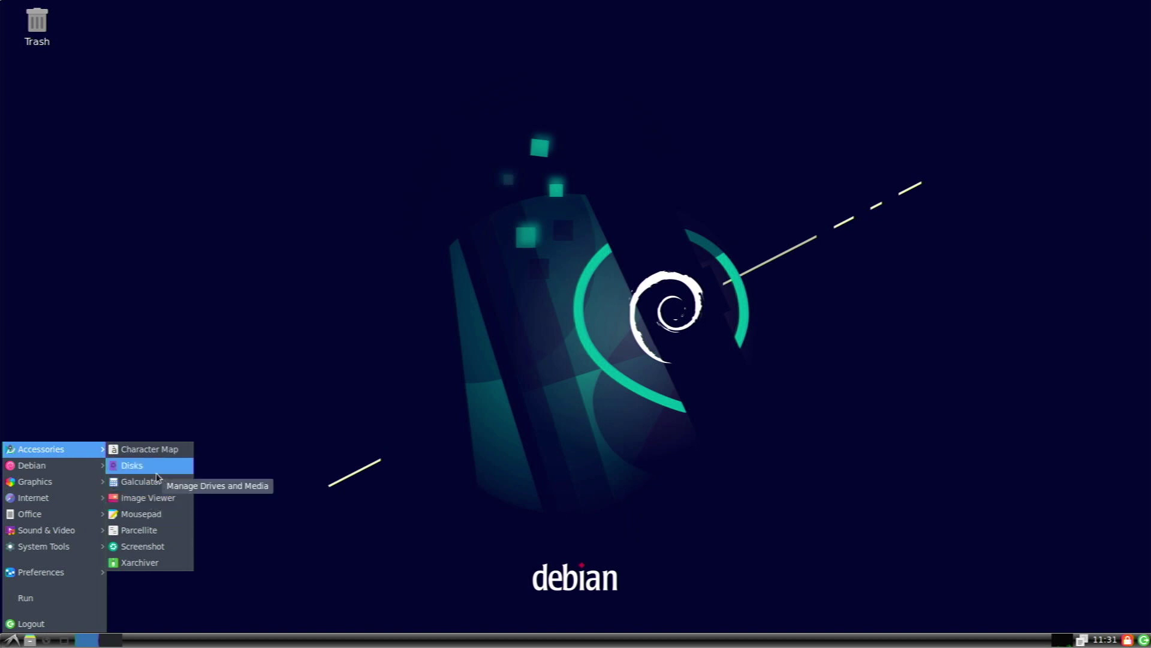
click(138, 548)
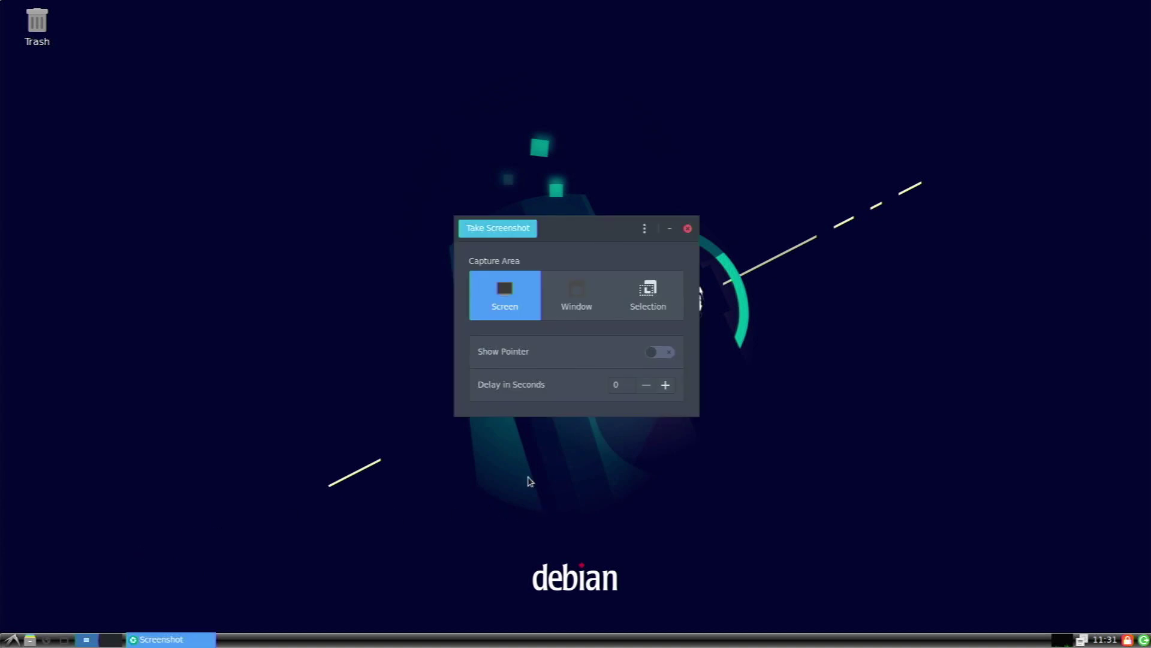
click(581, 316)
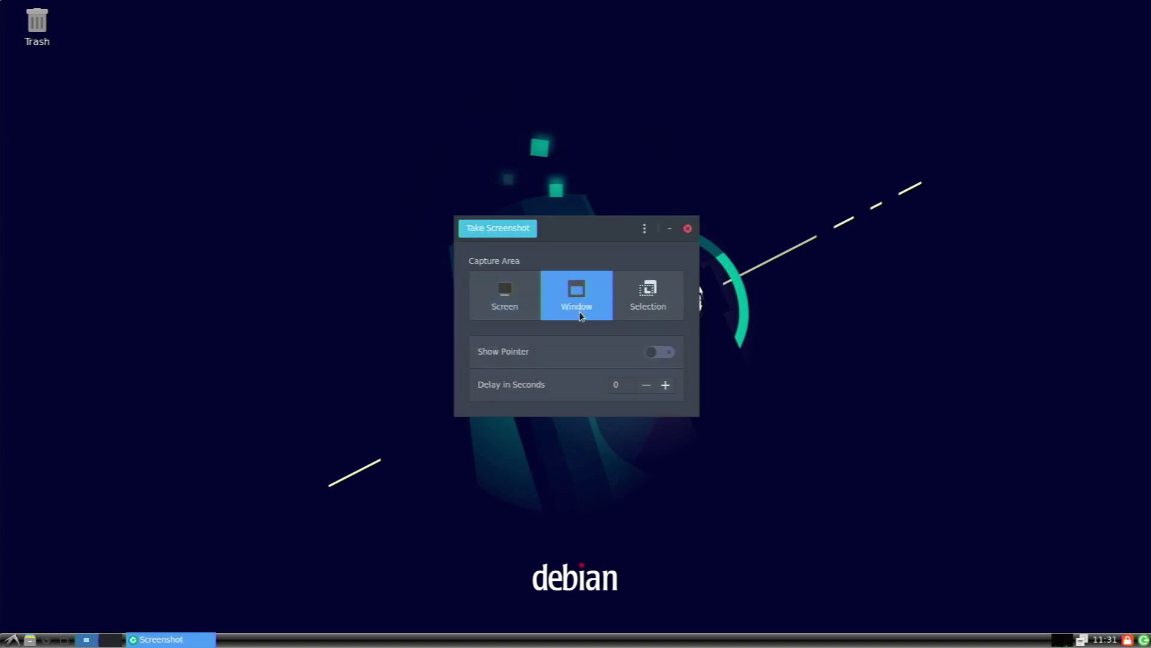
click(688, 228)
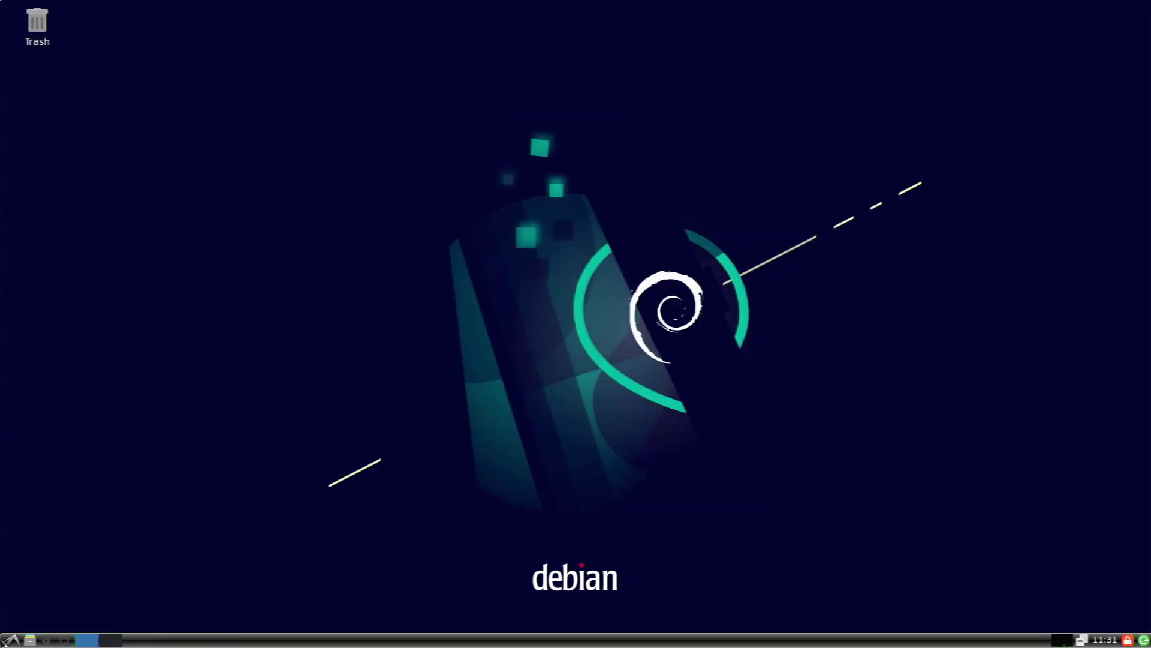
Step: Look through the preinstalled applications in the Debian, Graphics, Internet, Office, Sound & Video and System Tools categories
click(10, 640)
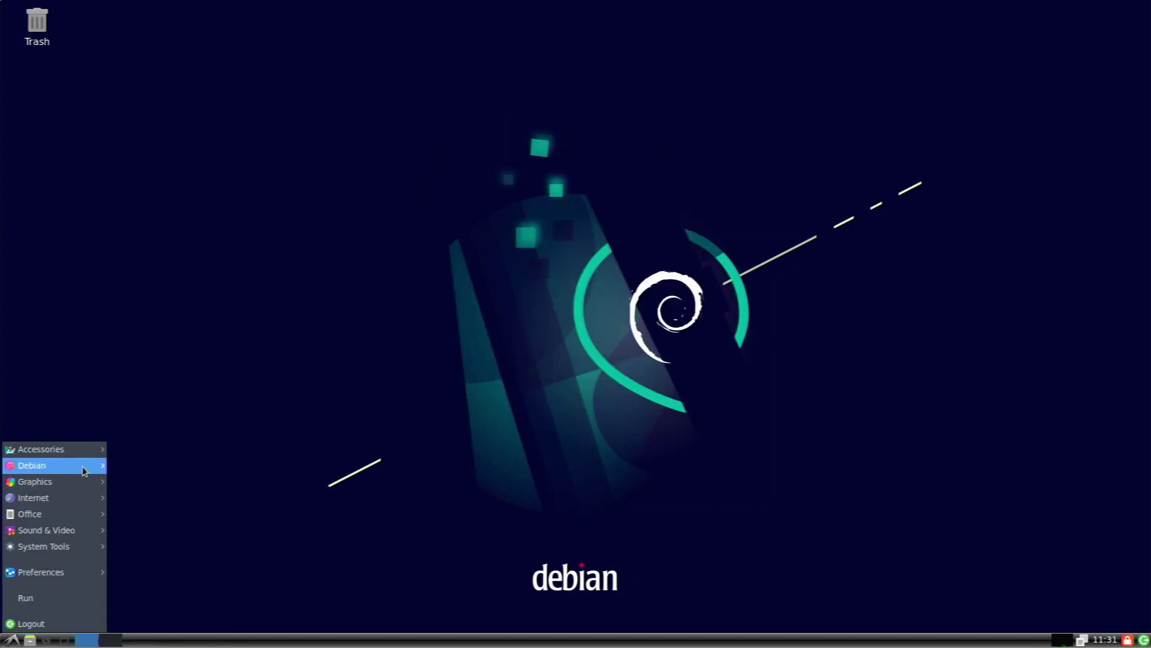
mouse_move(84, 470)
mouse_move(147, 472)
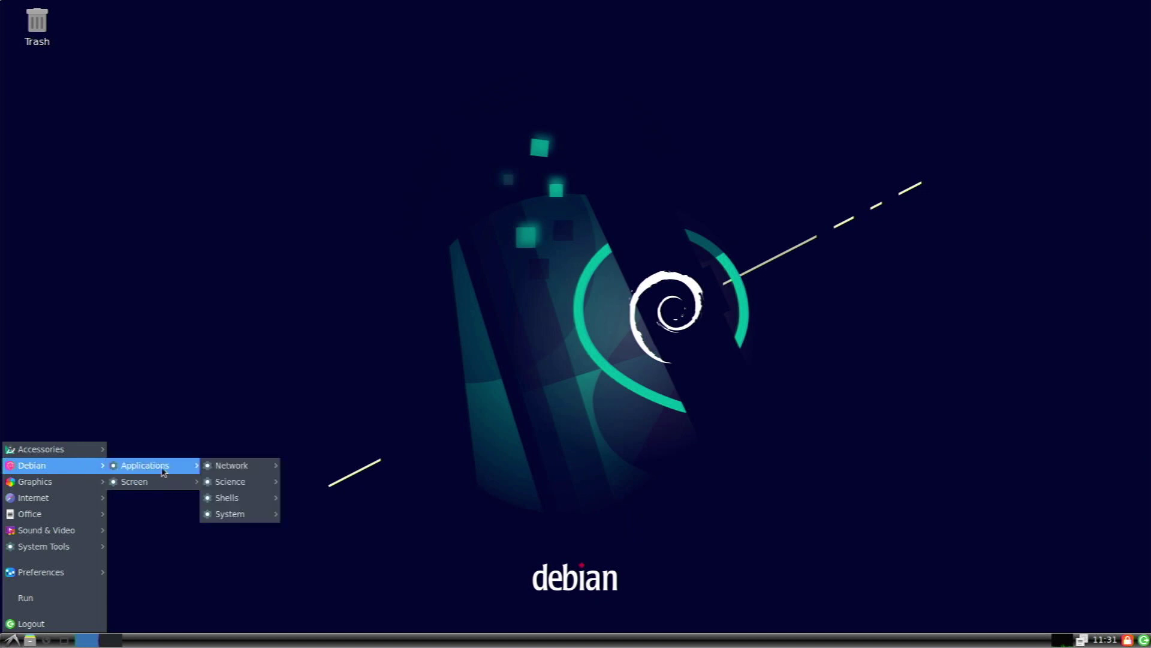
mouse_move(226, 471)
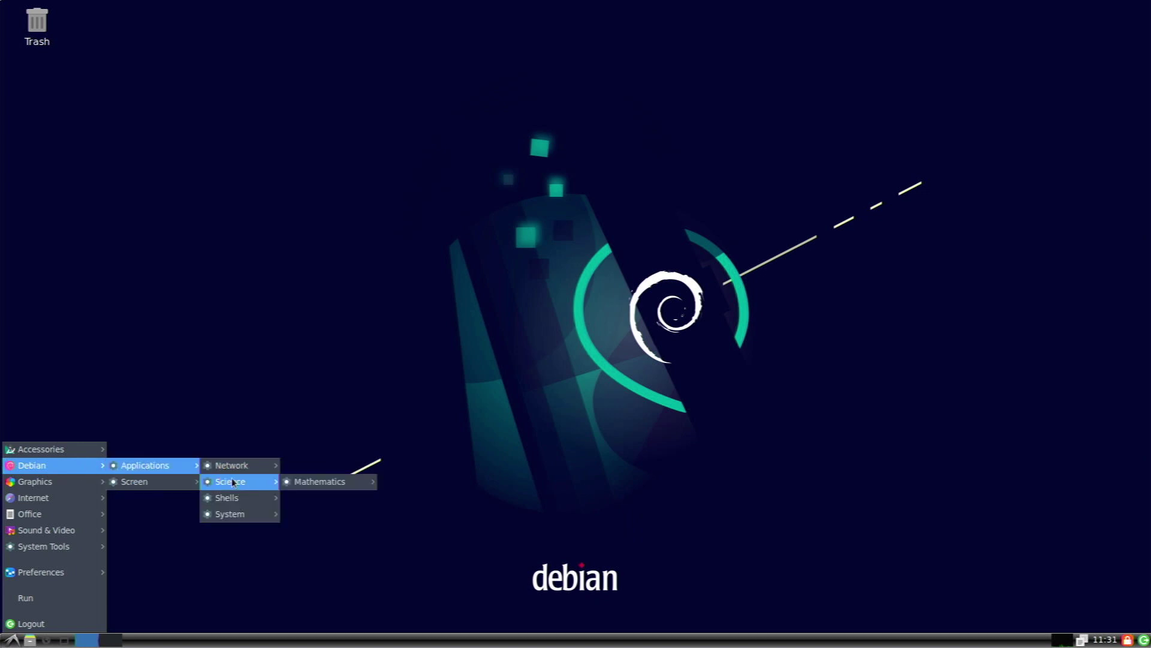
mouse_move(309, 485)
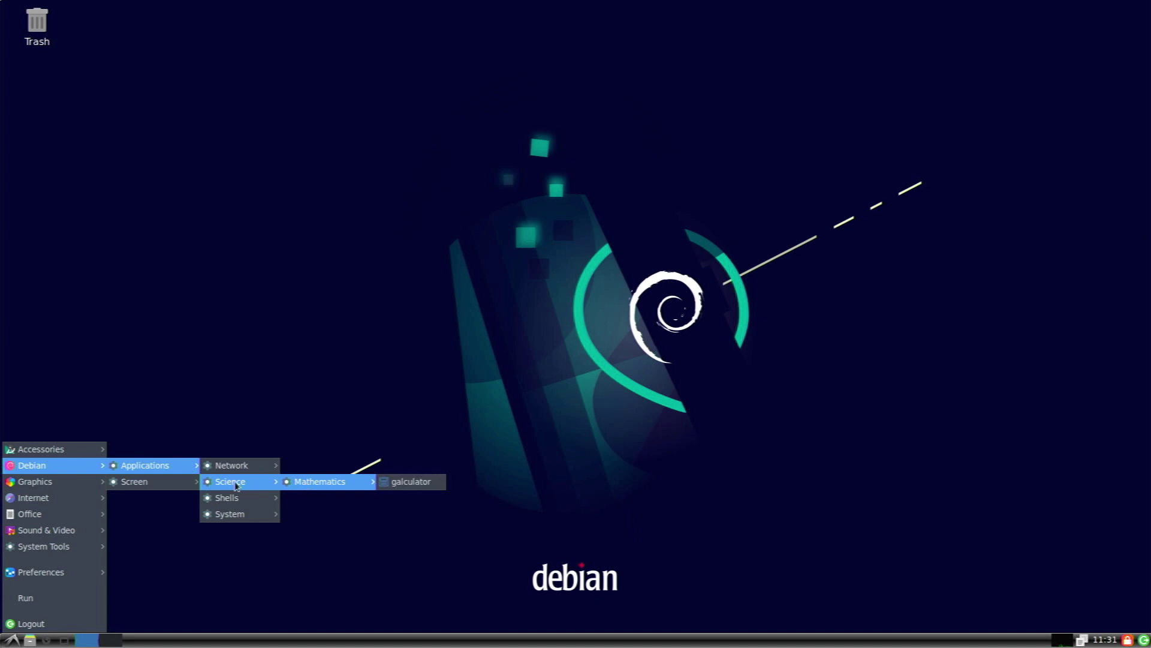
mouse_move(53, 485)
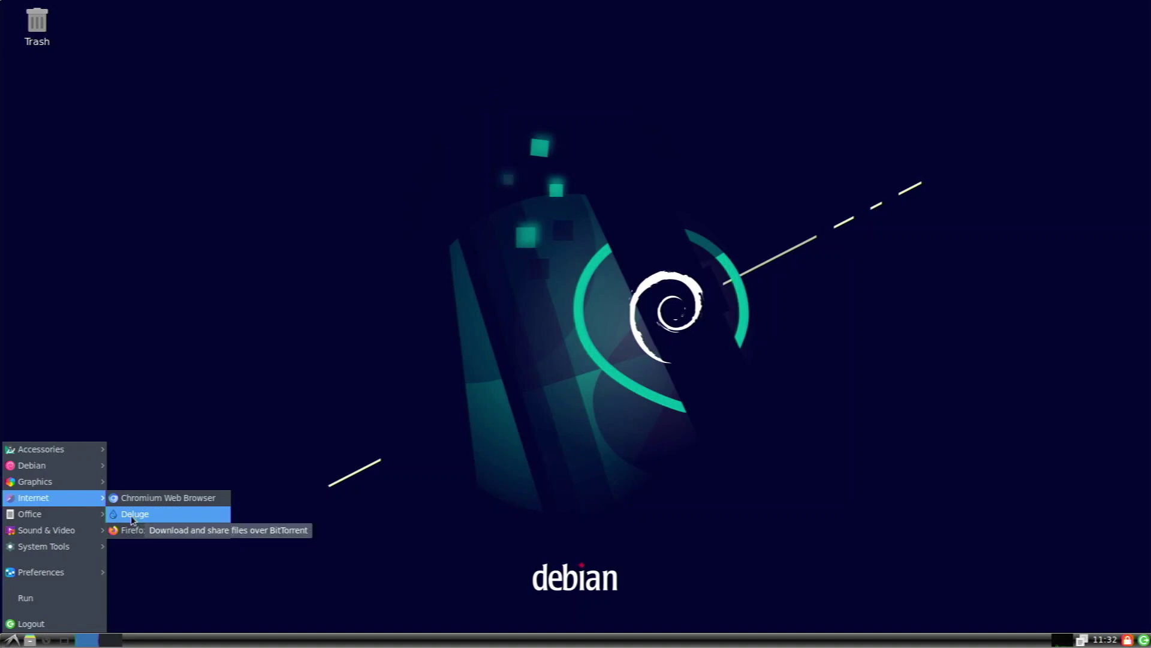
mouse_move(85, 510)
mouse_move(67, 530)
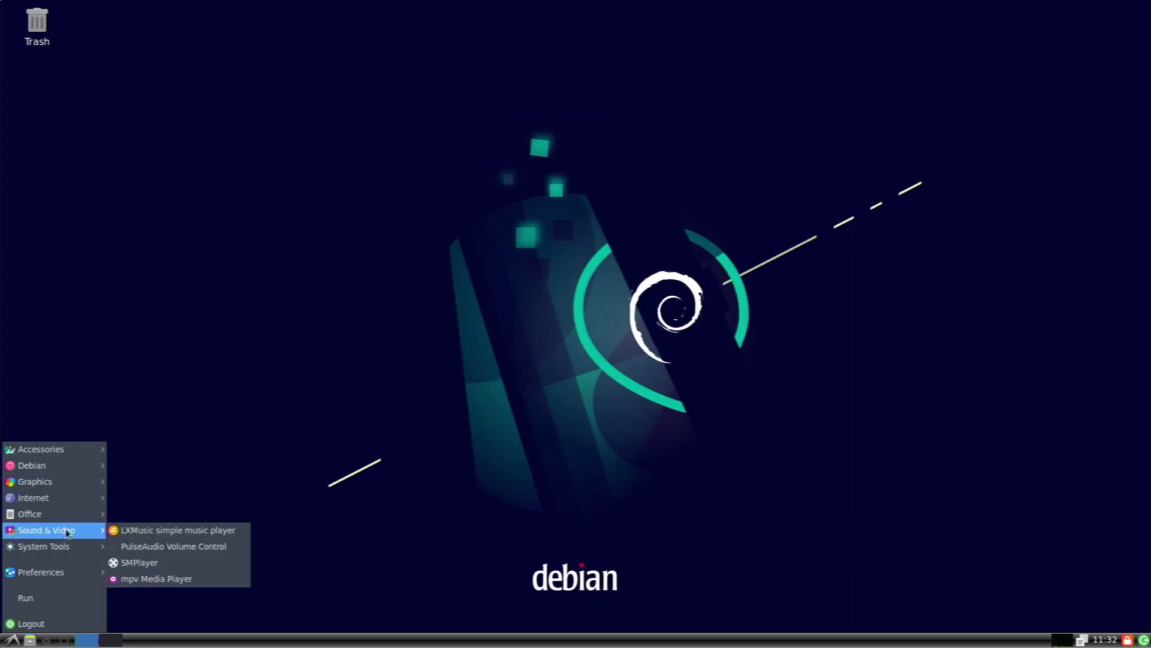
mouse_move(57, 552)
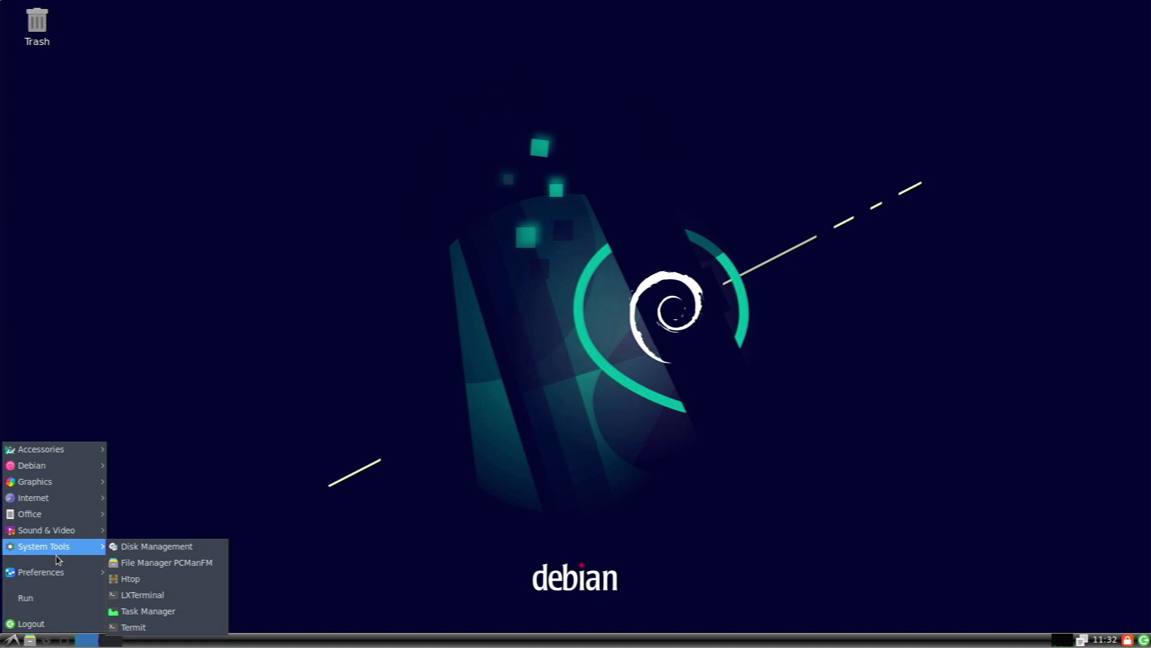
Step: Place a shortcut to Print Settings from the Preferences category on the desktop
mouse_move(43, 577)
drag(135, 575, 26, 625)
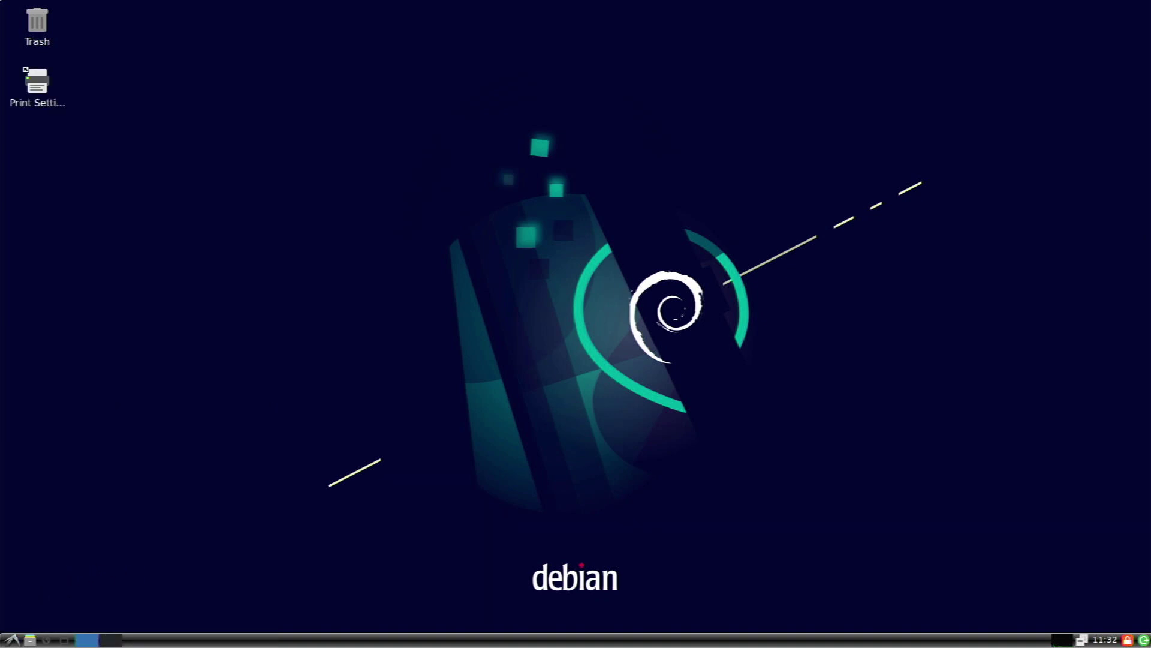
Step: Open the file manager, view the contents of the Downloads folder, and close the window
click(10, 641)
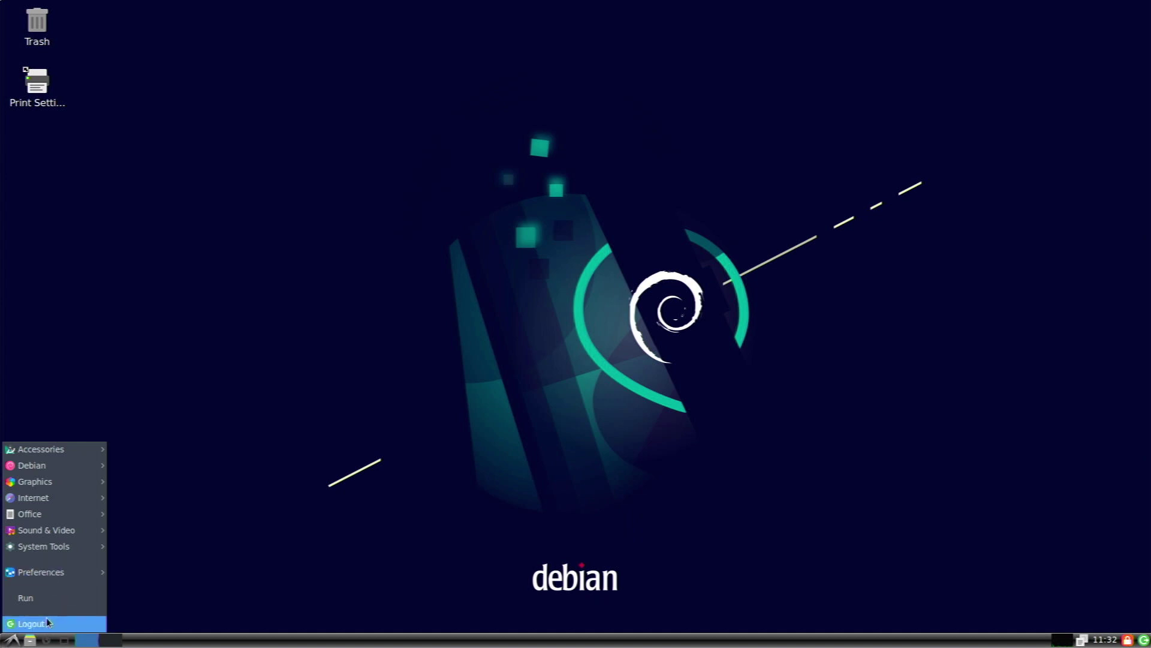
click(28, 642)
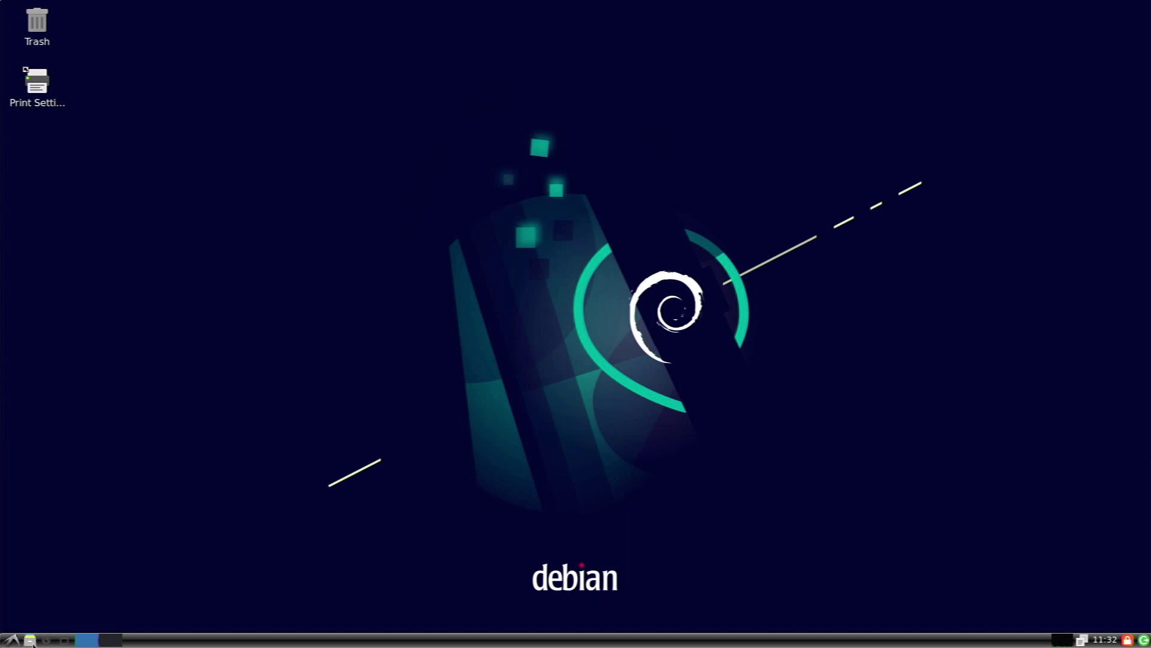
click(30, 640)
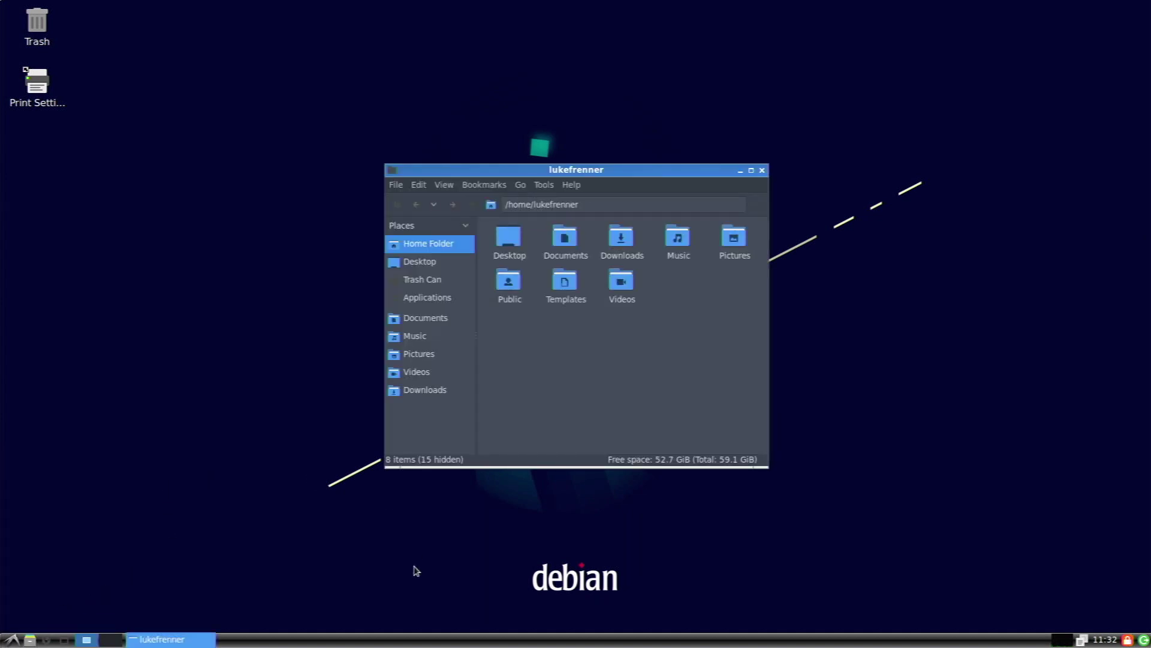
double_click(620, 247)
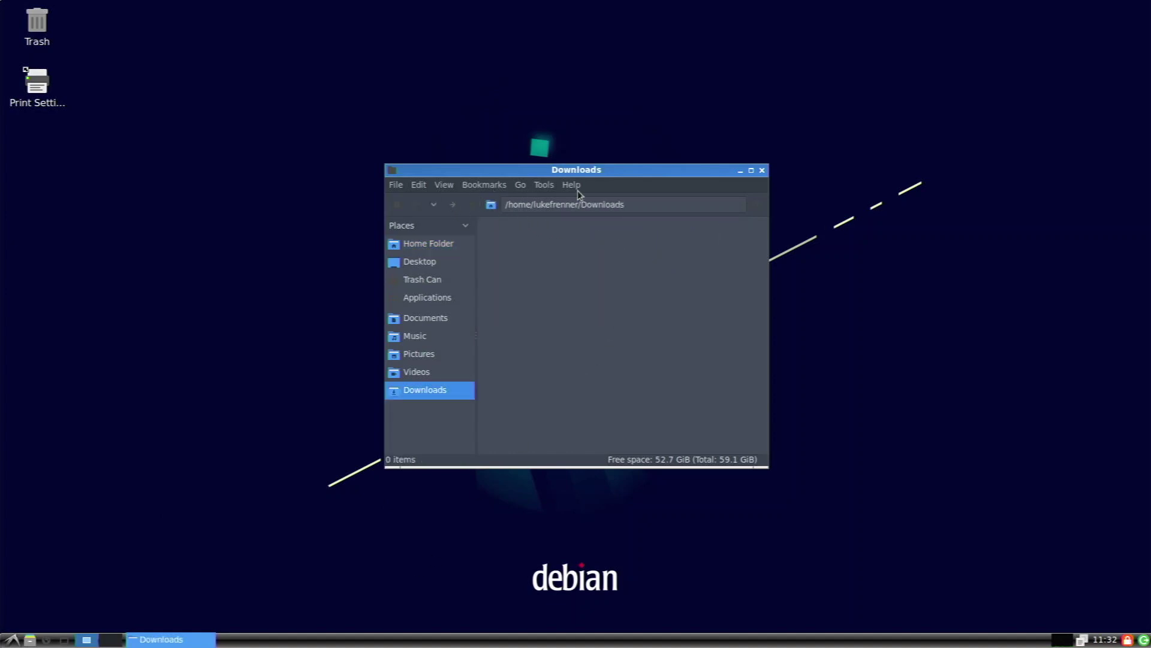
click(761, 171)
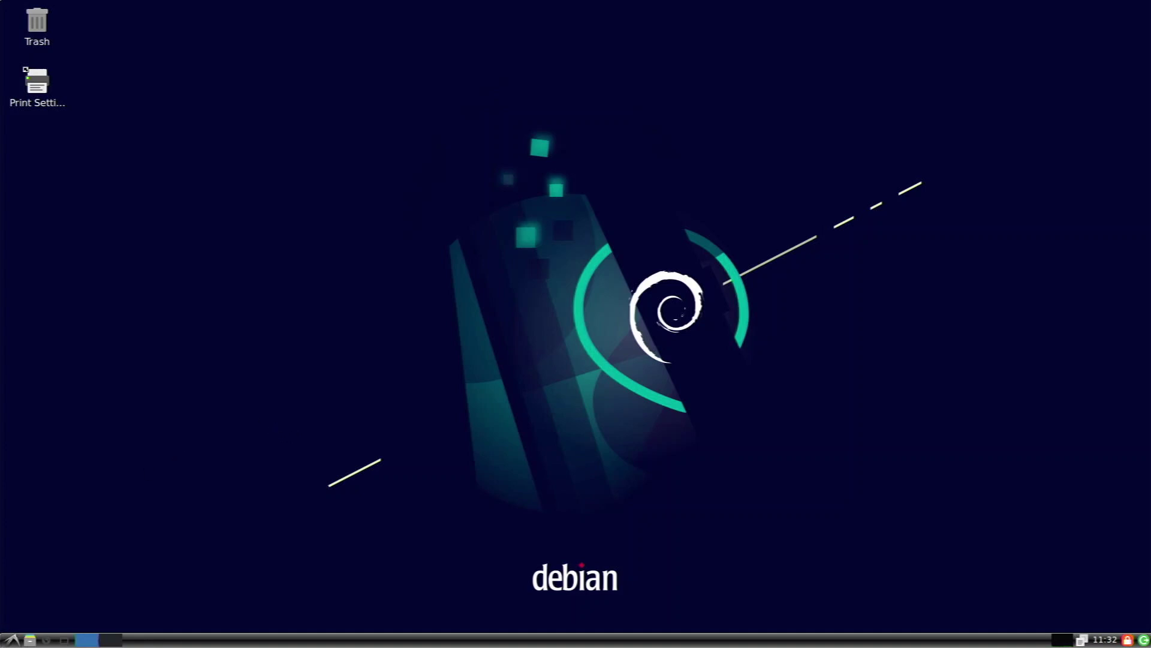
Step: Launch the Chromium Web Browser from the Internet category of the installed applications
click(12, 640)
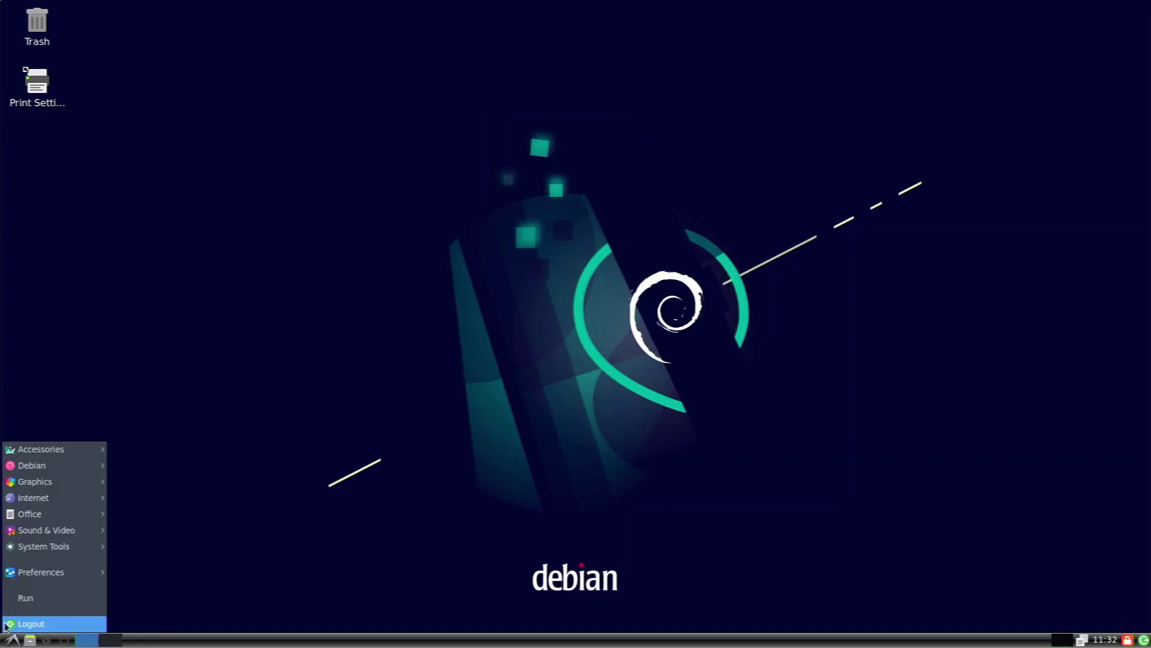
mouse_move(69, 552)
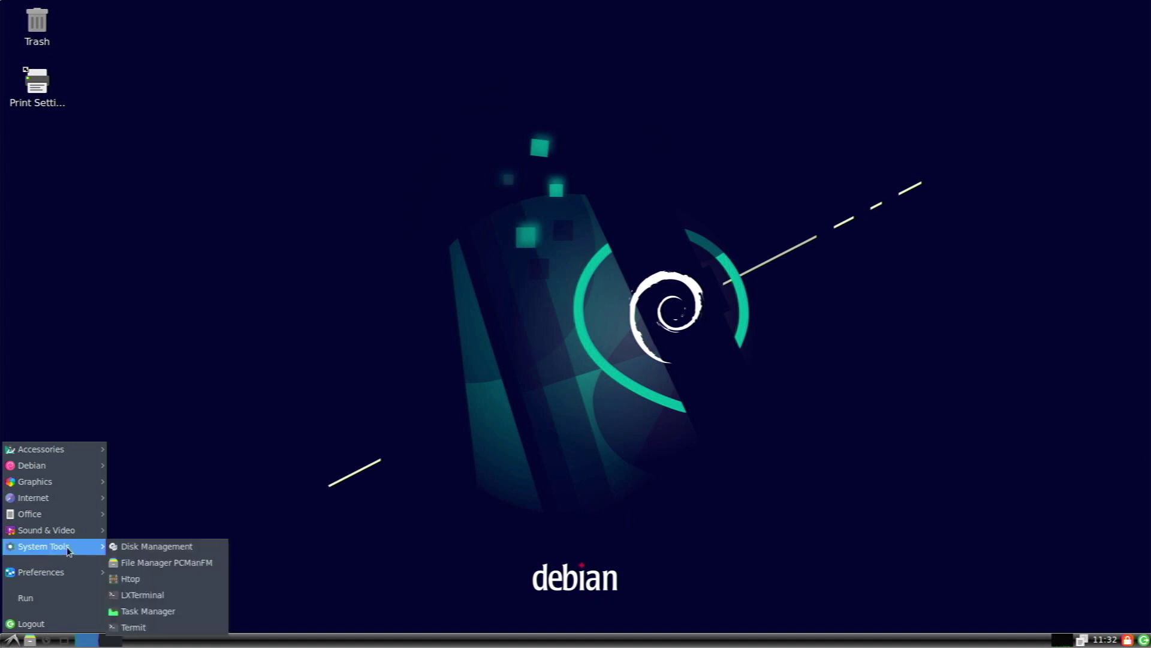
mouse_move(86, 502)
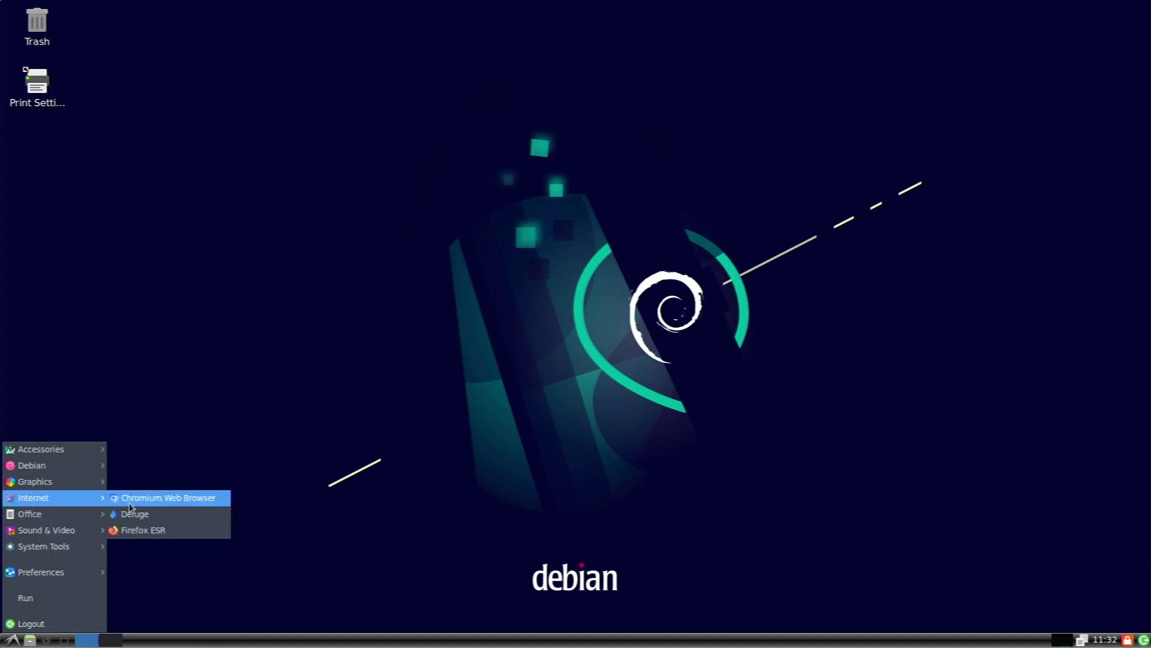
click(146, 500)
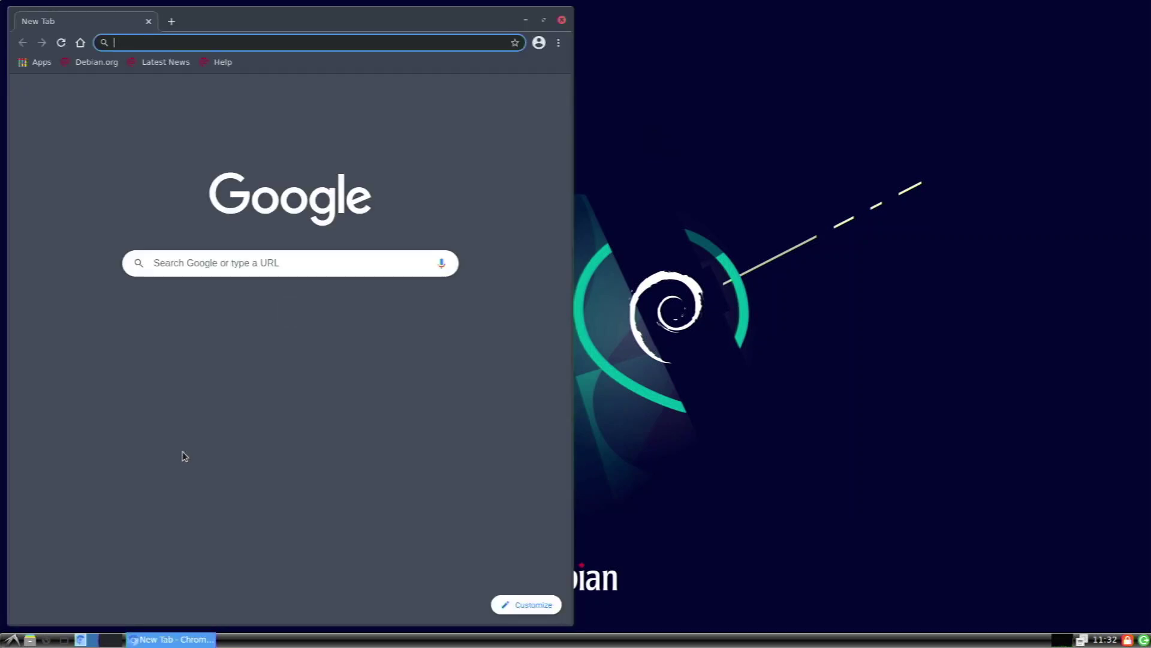
Step: Search the web for "pi4" and open the Amazon.com.tr result for the Raspberry Pi 4
text(pi4)
key(Return)
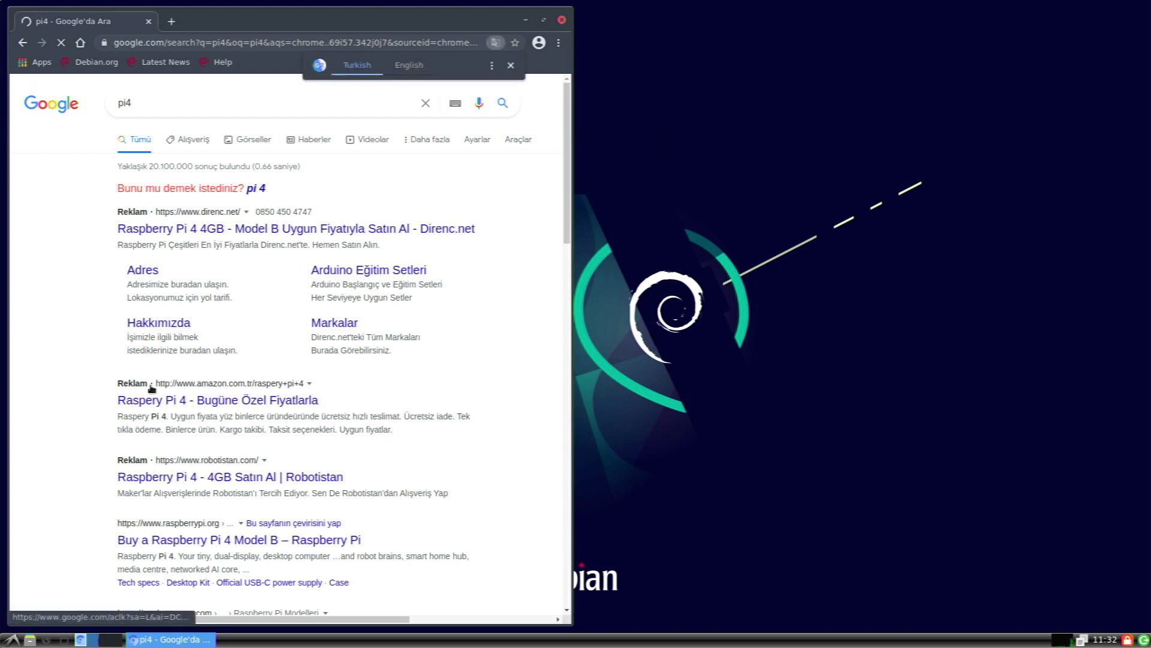
click(161, 367)
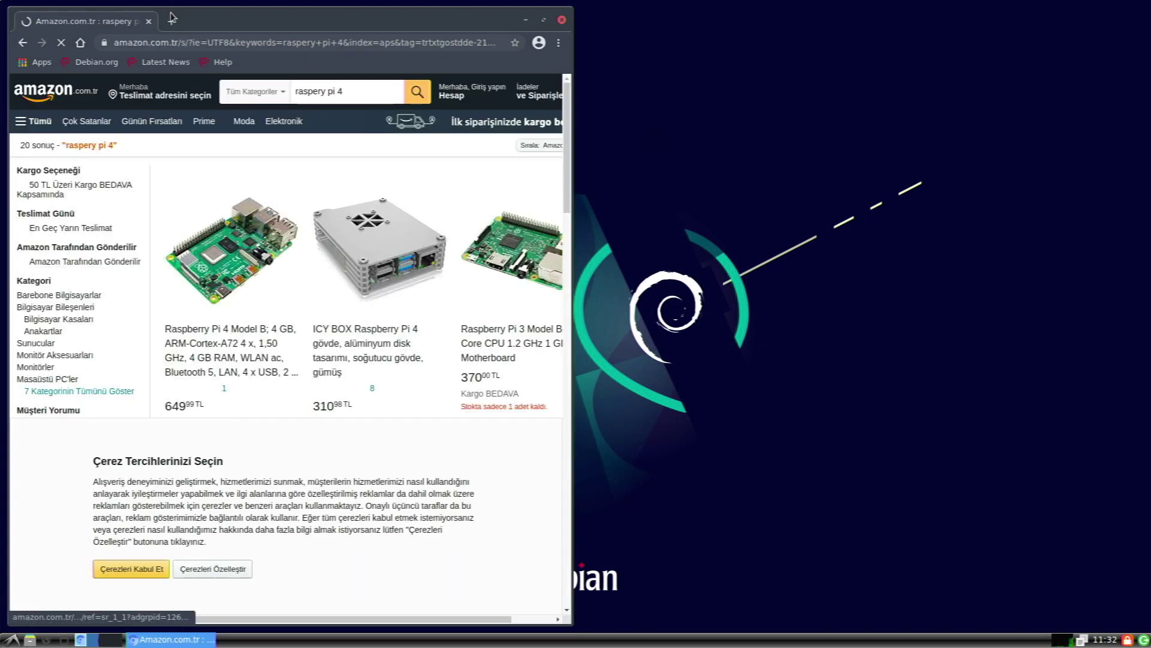
Step: Search for "pi4" in a new tab and view the raspberrypi.org product page for the Raspberry Pi 4 Model B
click(172, 20)
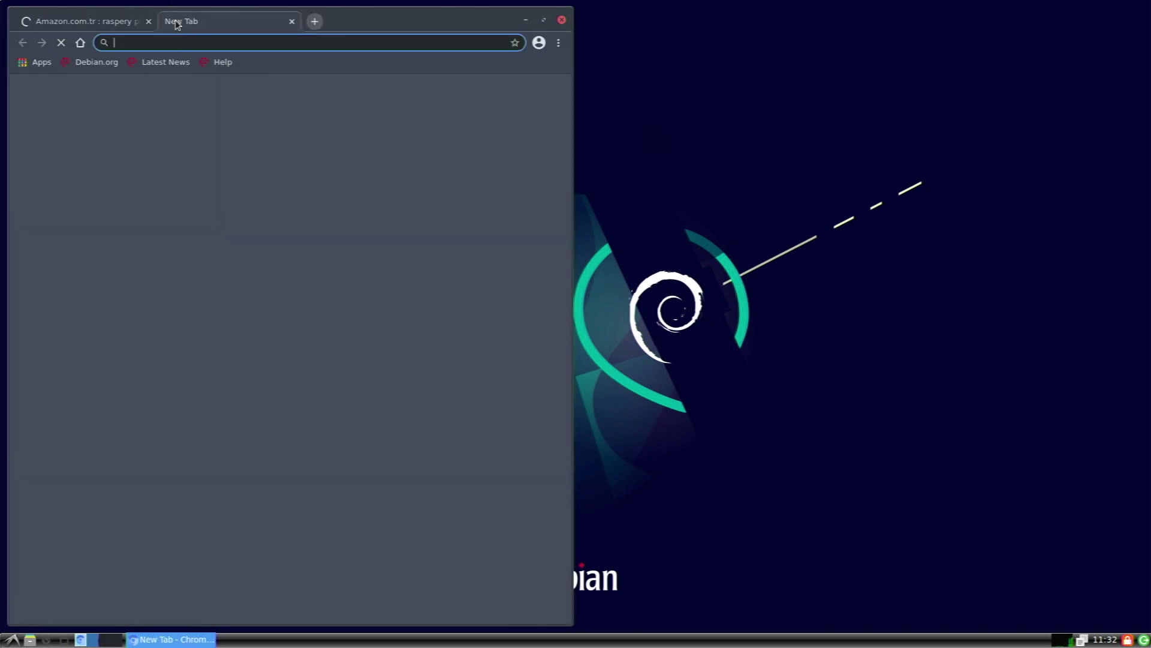
text(pi4)
key(Return)
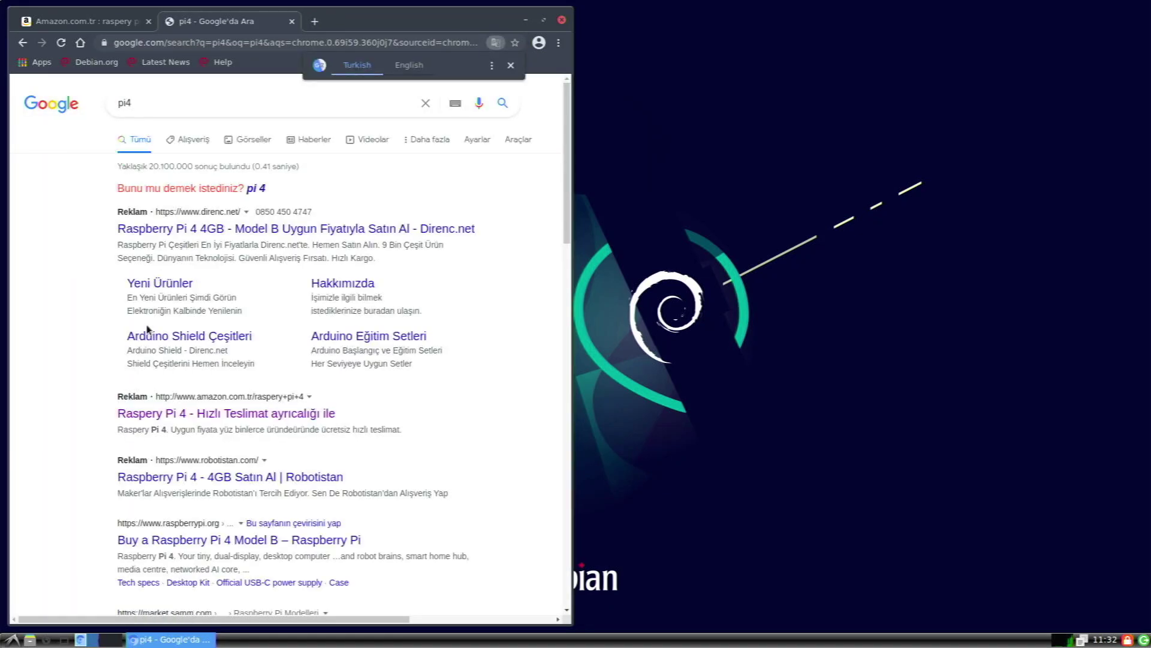
click(163, 541)
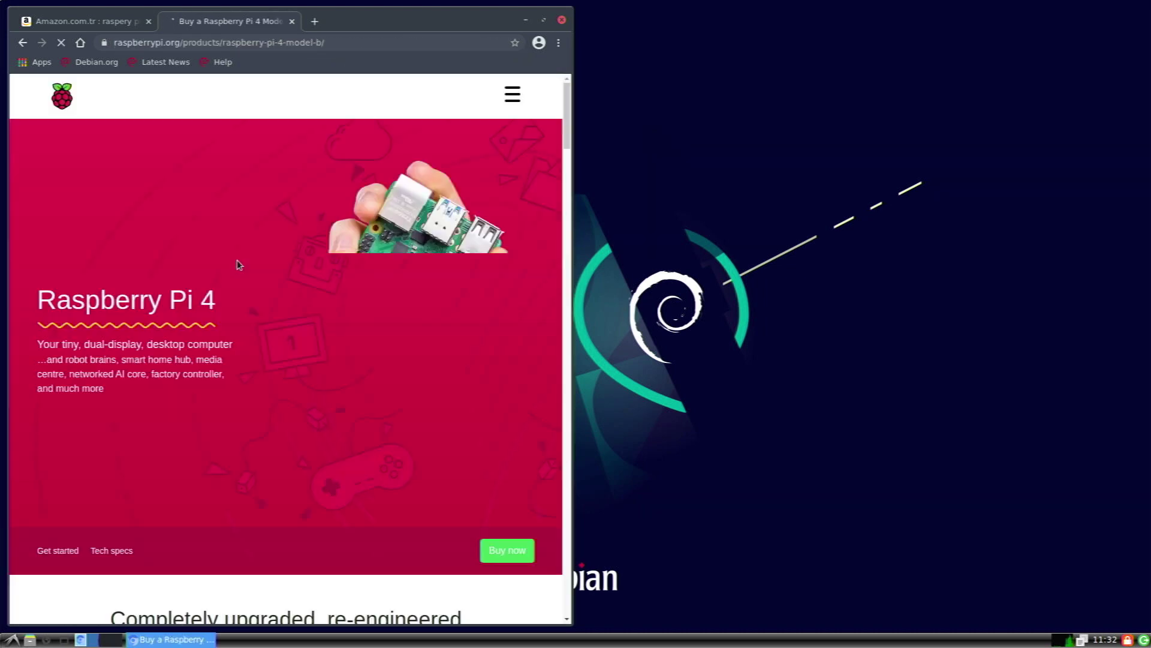
scroll(236, 263, down, 8)
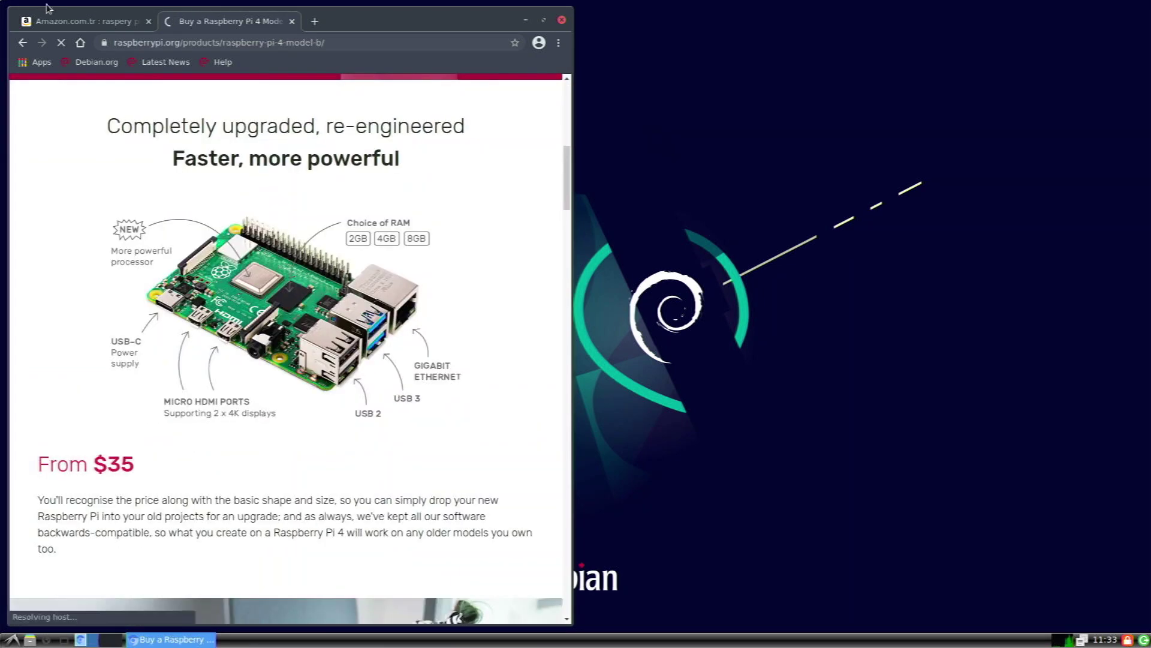
Step: Return to the Amazon tab and browse the listed Raspberry Pi products
click(48, 21)
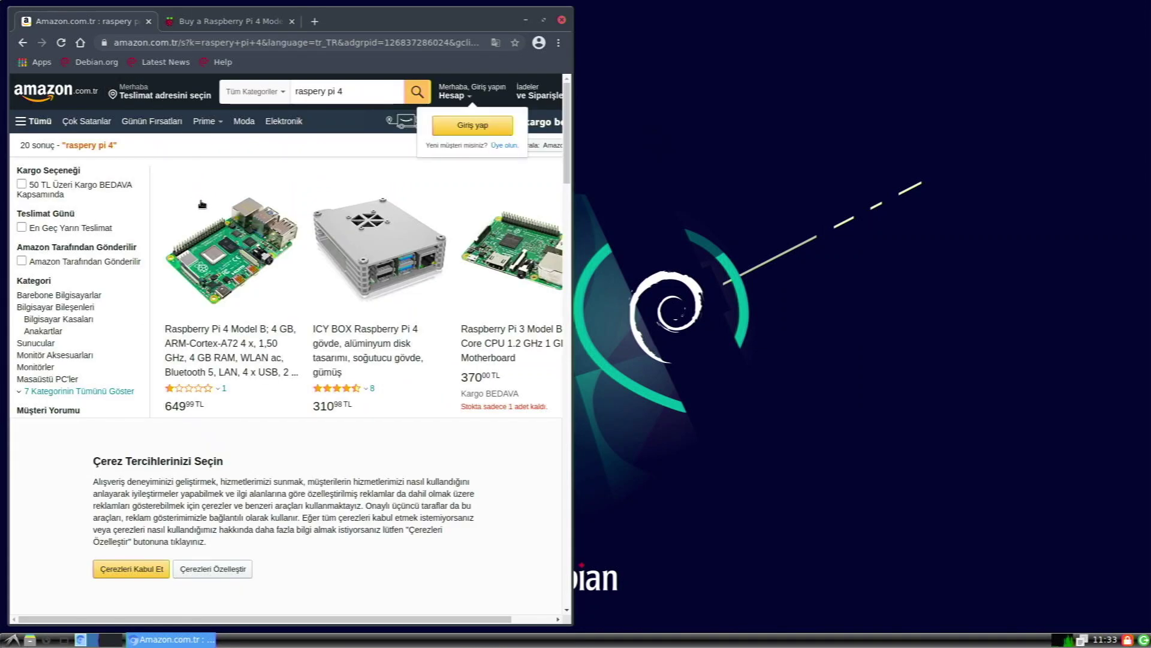
scroll(201, 201, down, 10)
scroll(195, 5, down, 1)
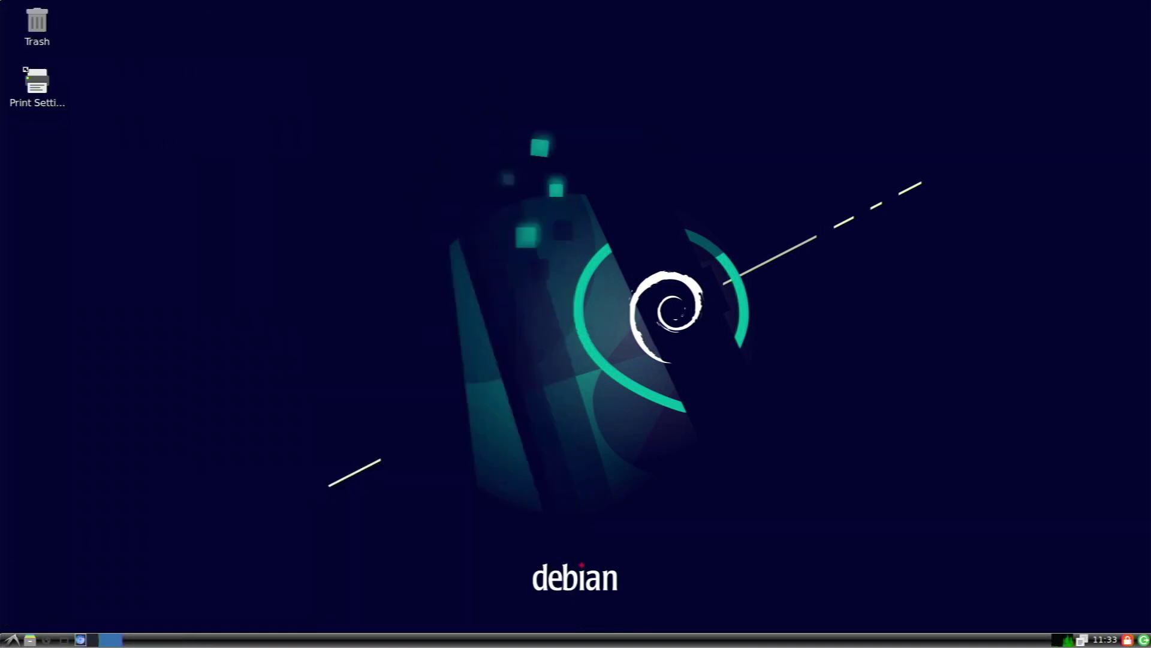
click(94, 639)
scroll(194, 164, down, 5)
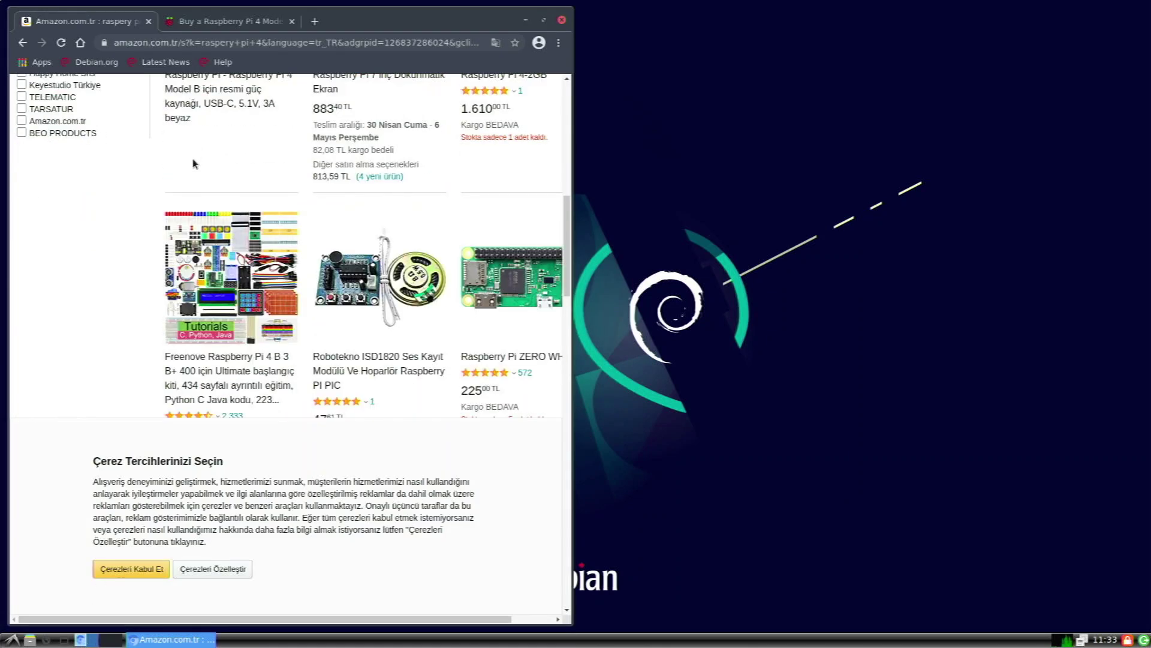
scroll(194, 163, up, 6)
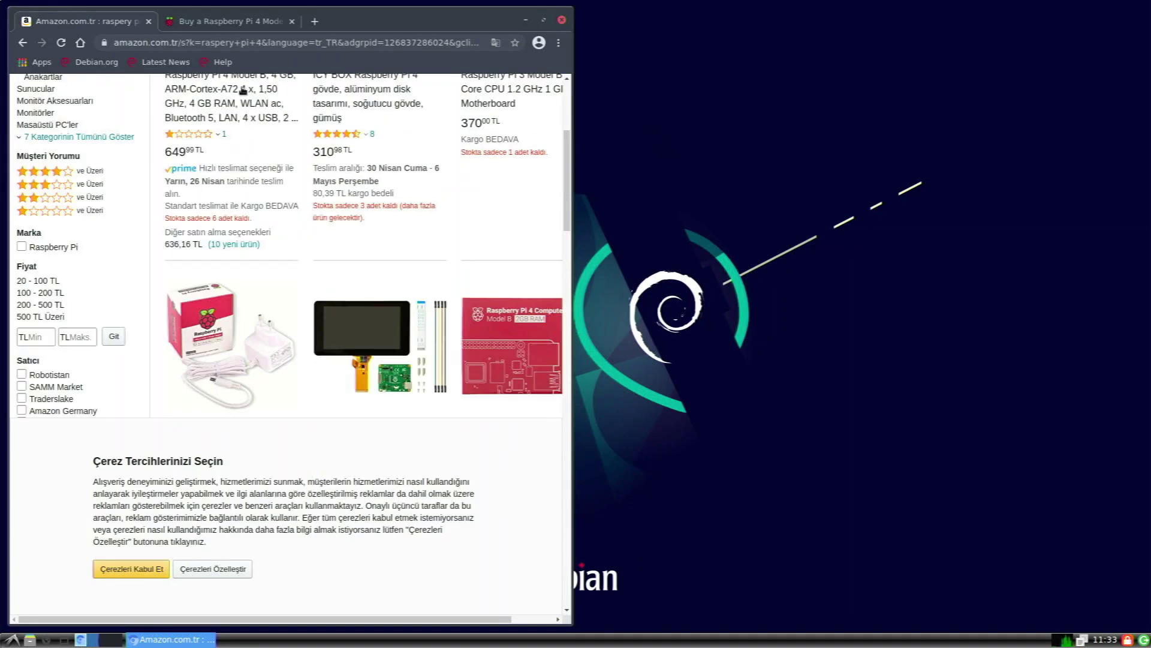
Step: Close the Raspberry Pi product page tab and maximize the browser window
click(292, 22)
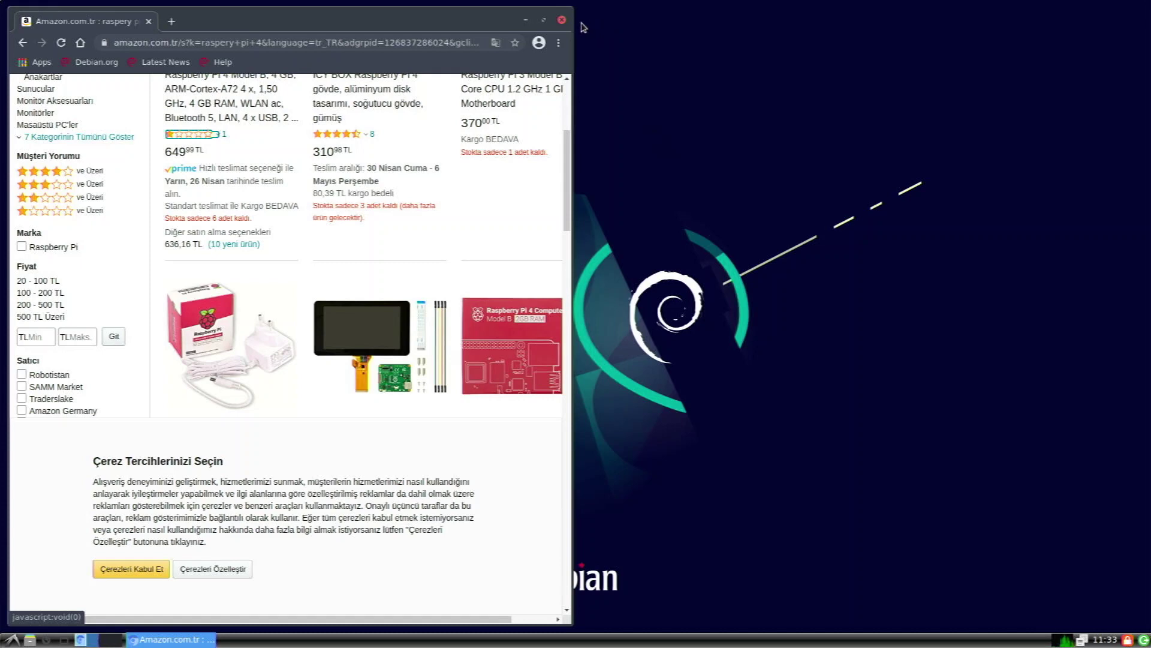
click(544, 21)
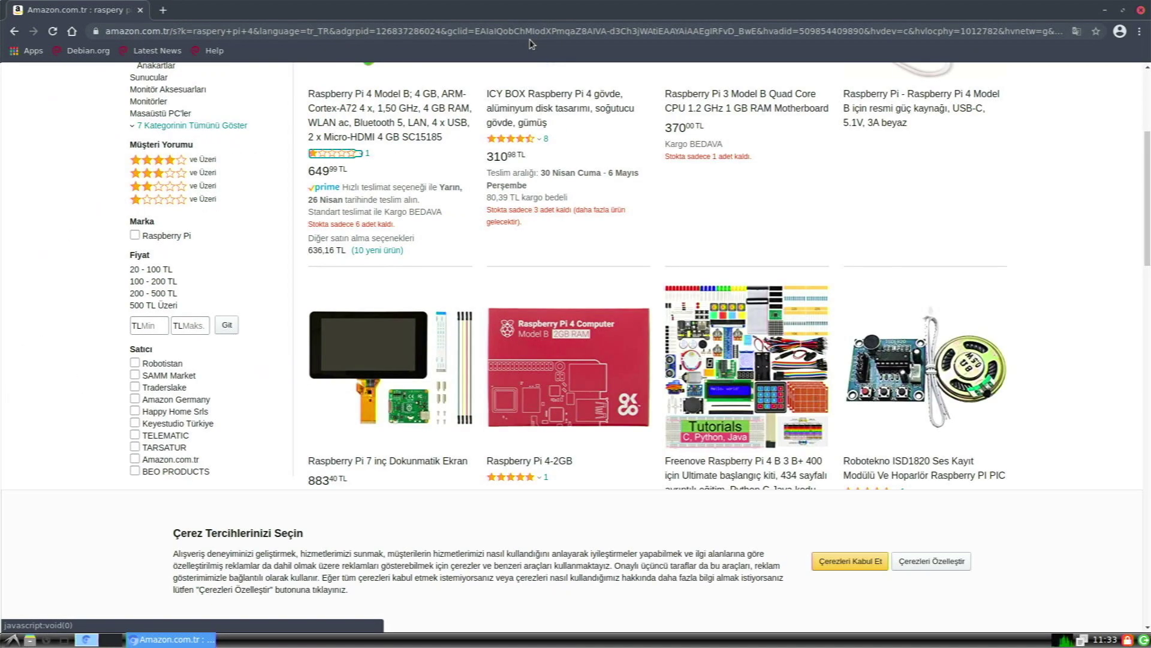
Step: Load youtube.com in the Amazon tab
click(532, 35)
key(BackSpace)
text(youtube)
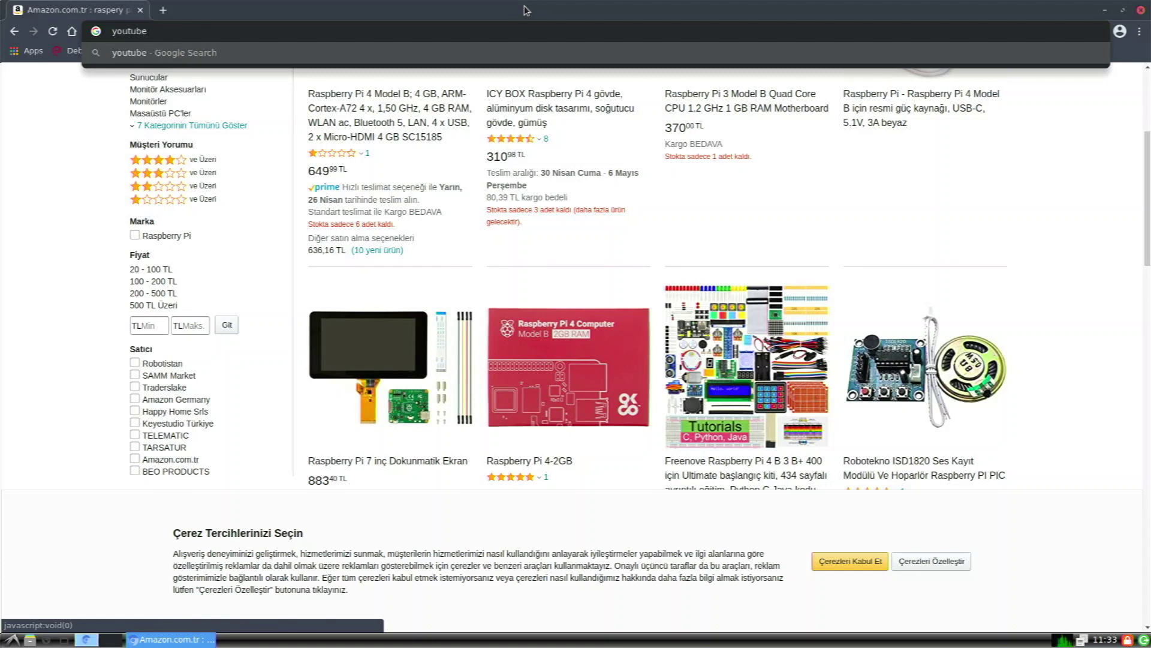
text(.com)
key(Return)
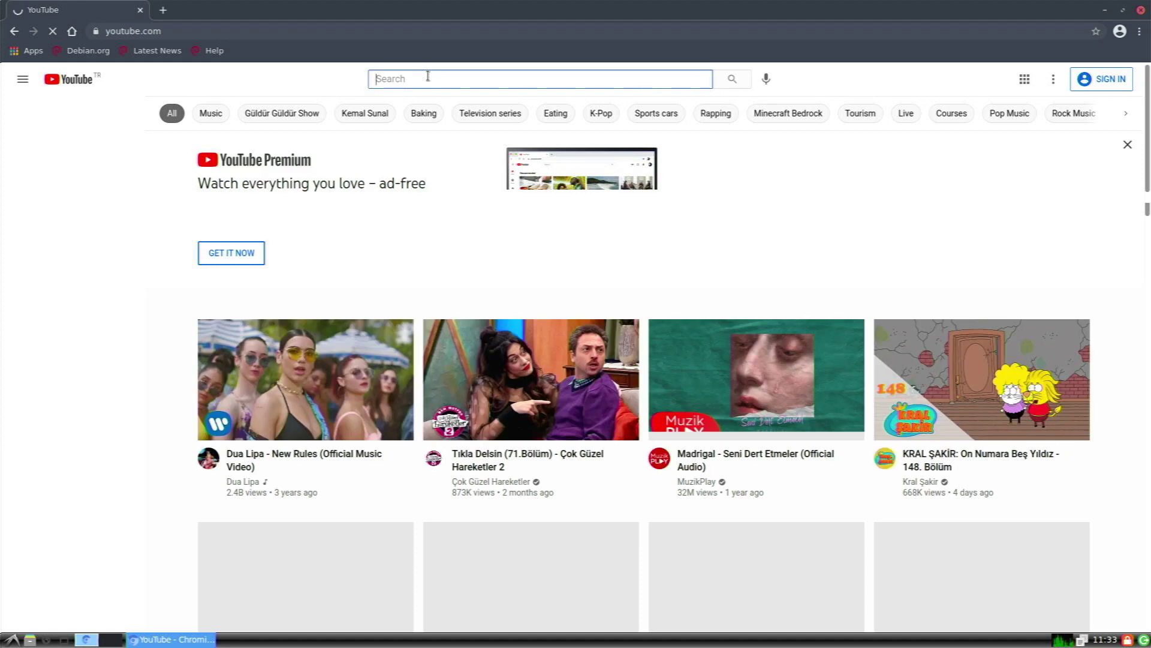
Step: Search YouTube for "big buck bunny" and open Blender's 9:57 video titled Big Buck Bunny
text(big buck bunny)
key(Return)
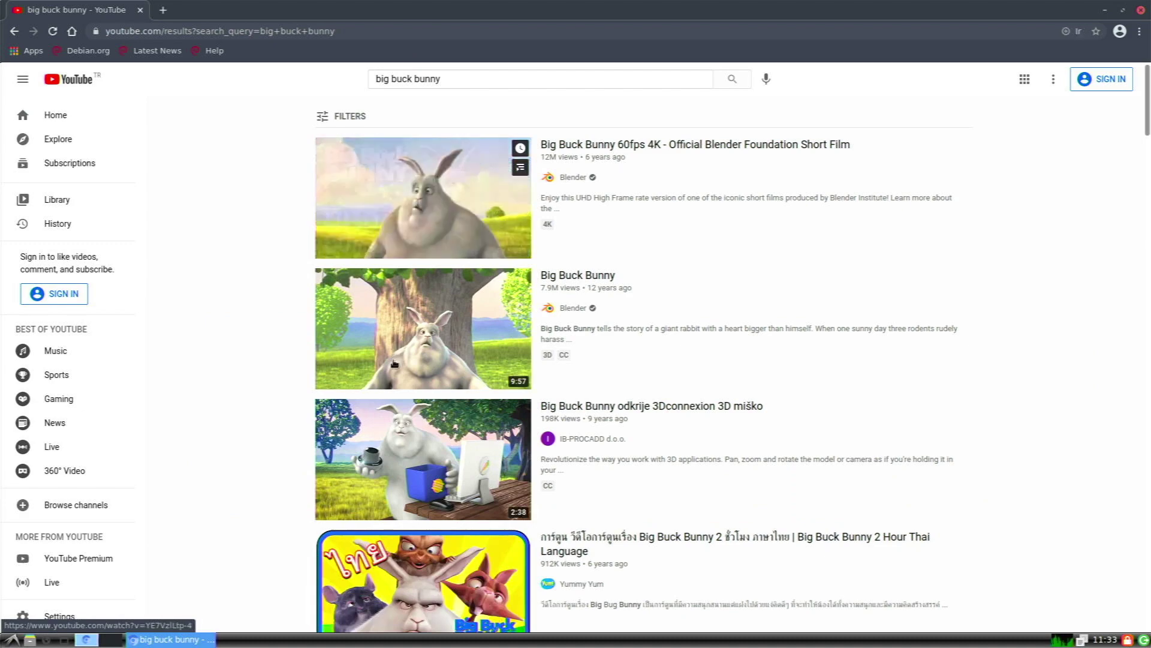
click(404, 393)
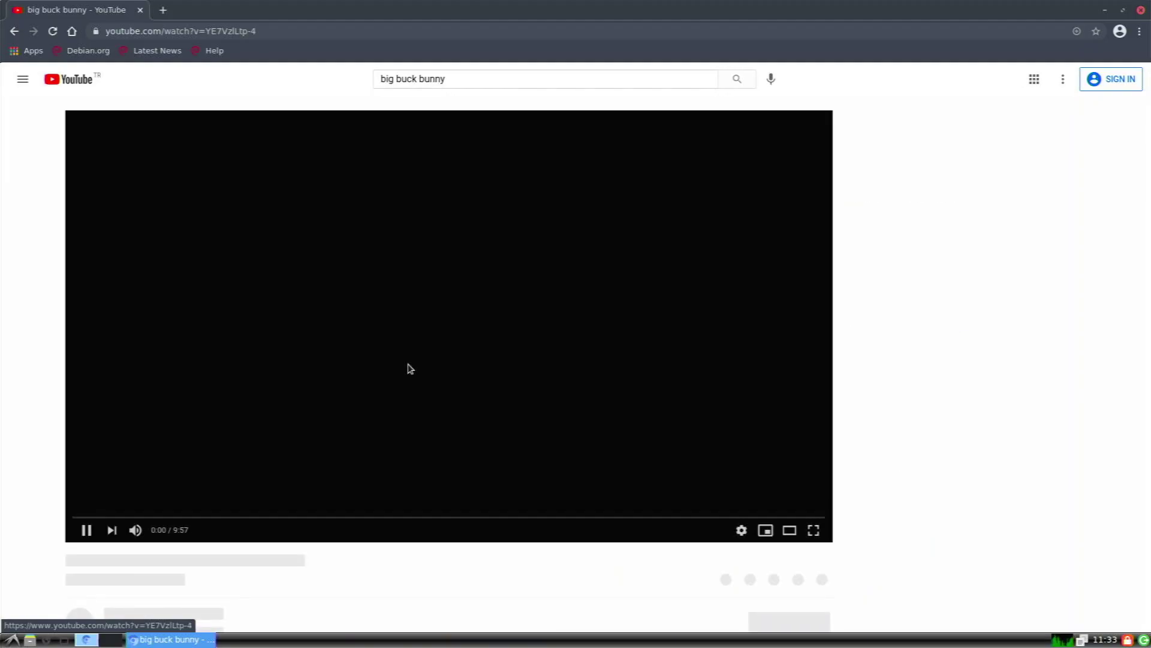
Step: Set the video quality to 720p and show the Stats for nerds overlay
click(737, 530)
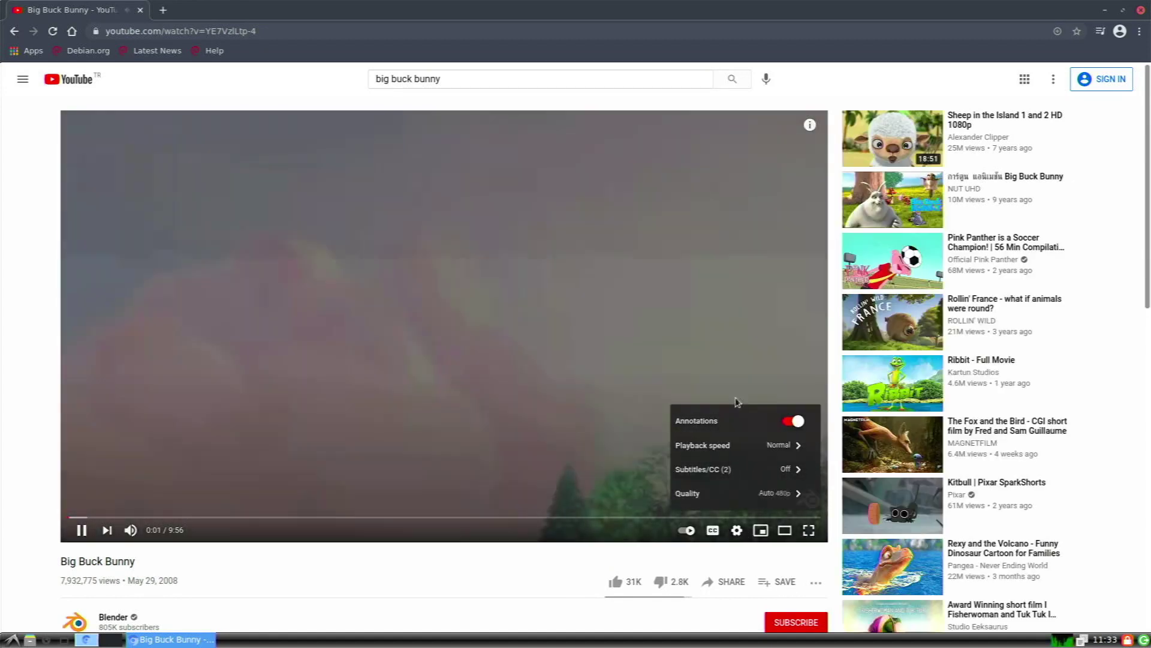
click(745, 494)
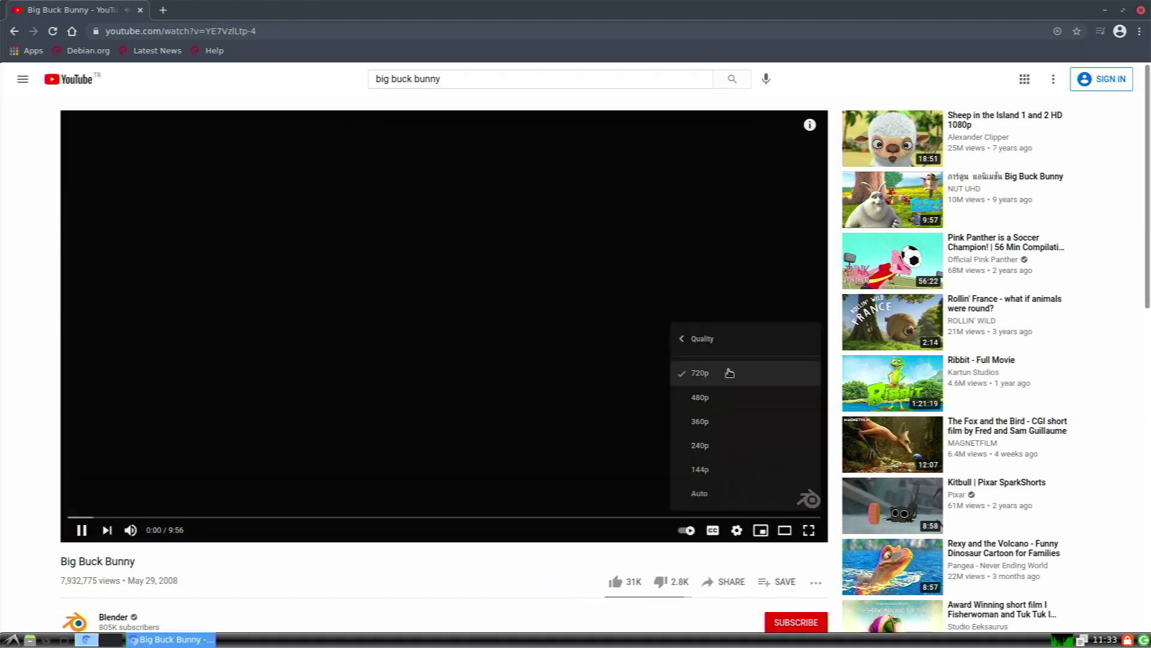
click(730, 373)
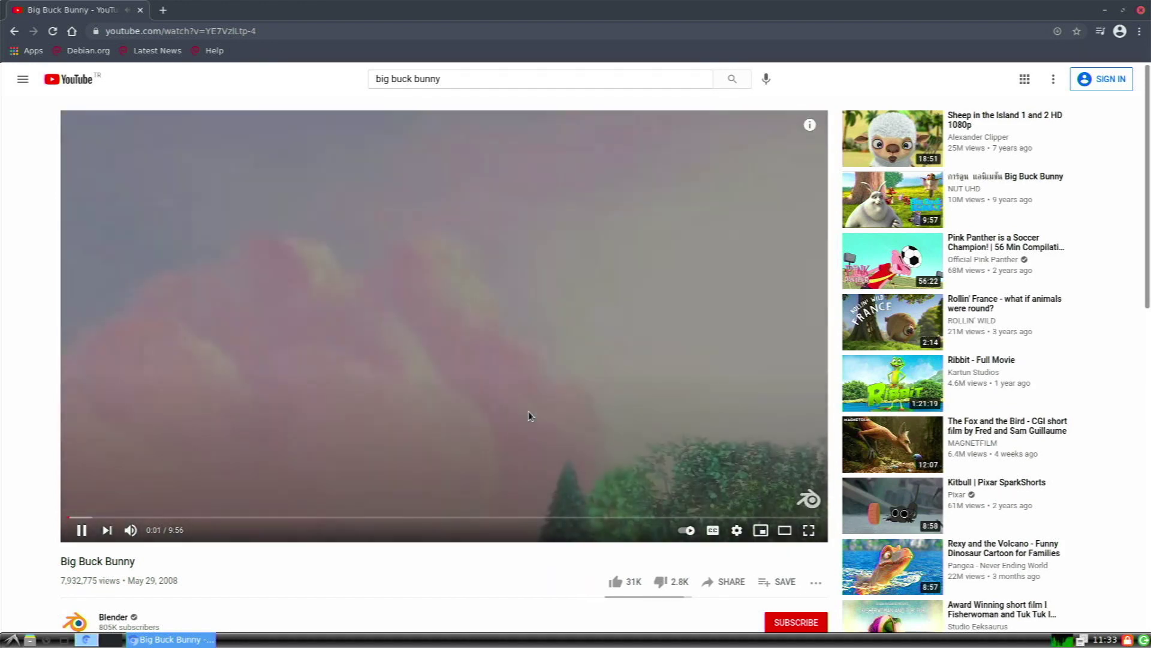
right_click(530, 415)
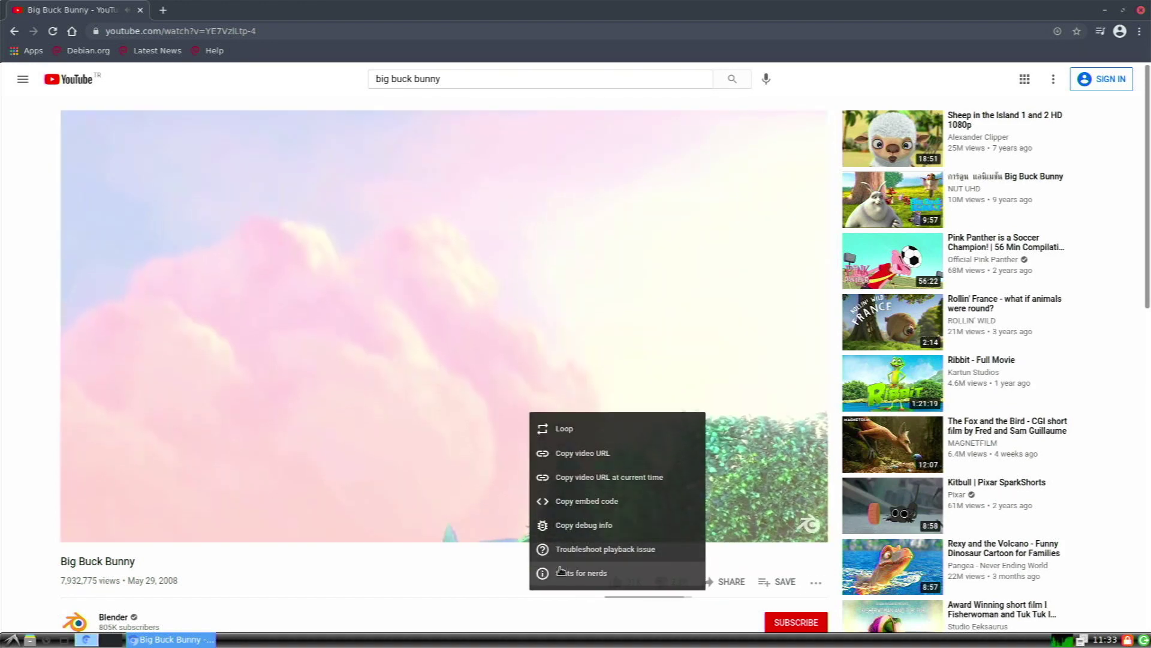
click(562, 575)
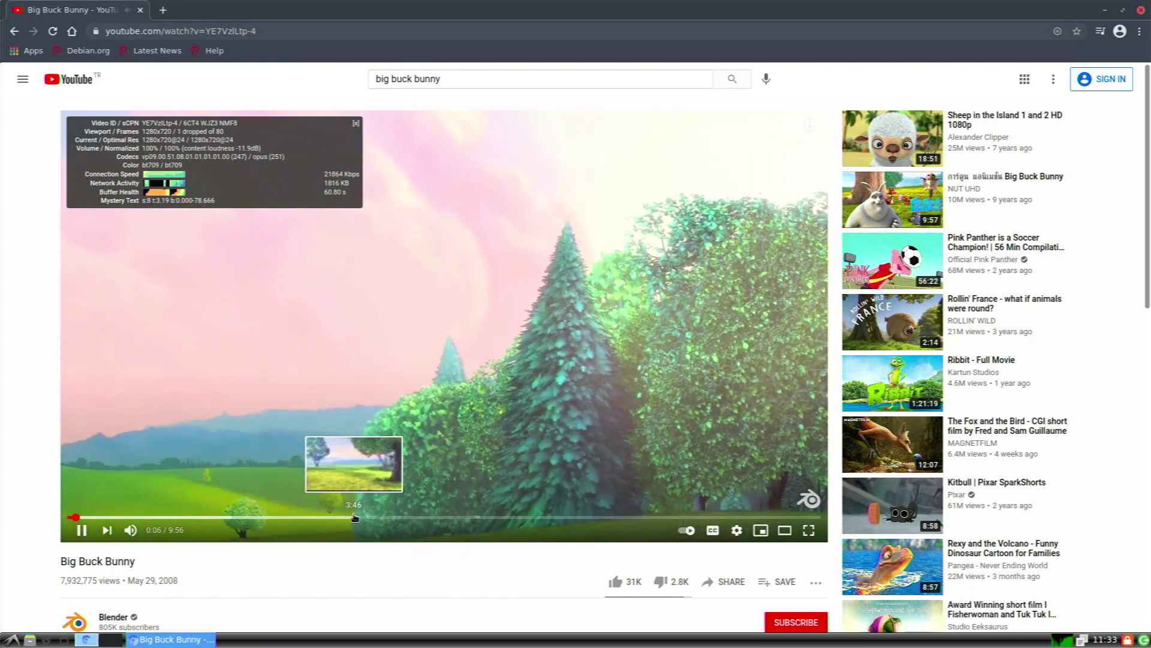
Step: Skip the video ahead to 3:46 and again past the halfway point to check playback
click(354, 517)
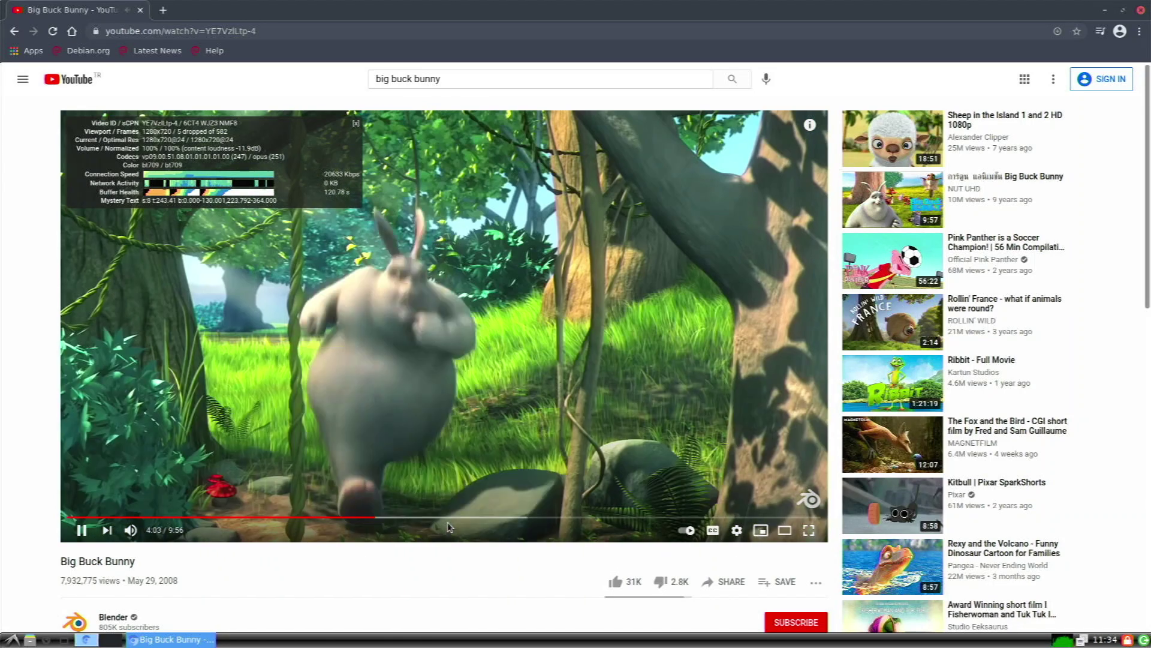
click(474, 517)
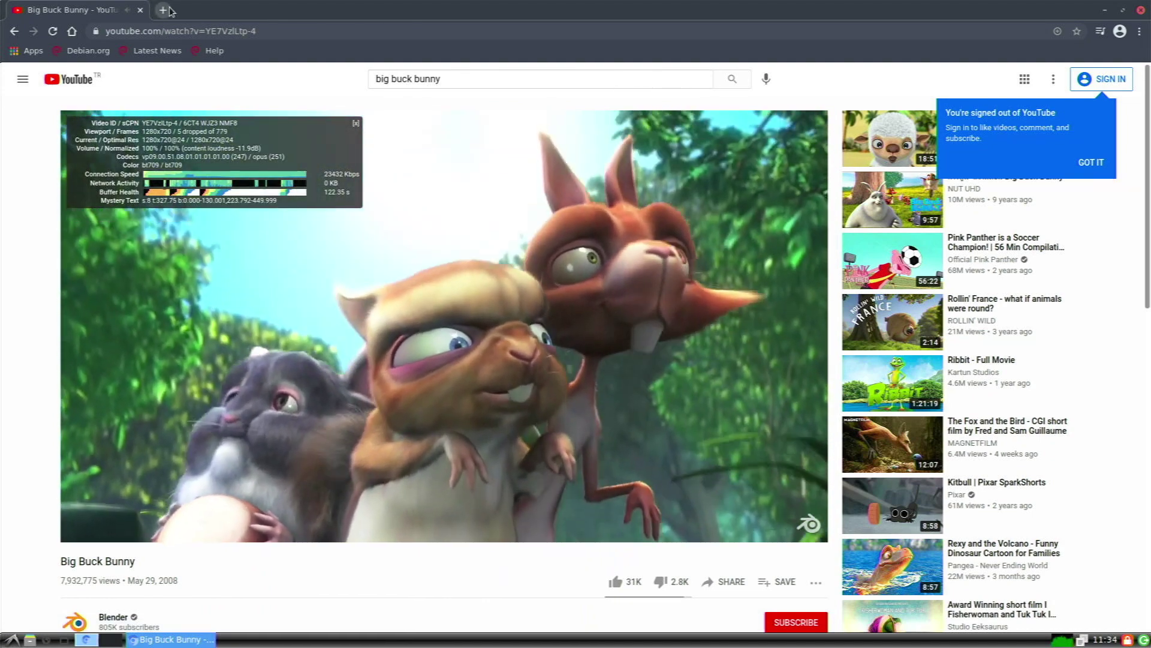
Step: Open a new browser tab and close the Big Buck Bunny video tab
click(168, 10)
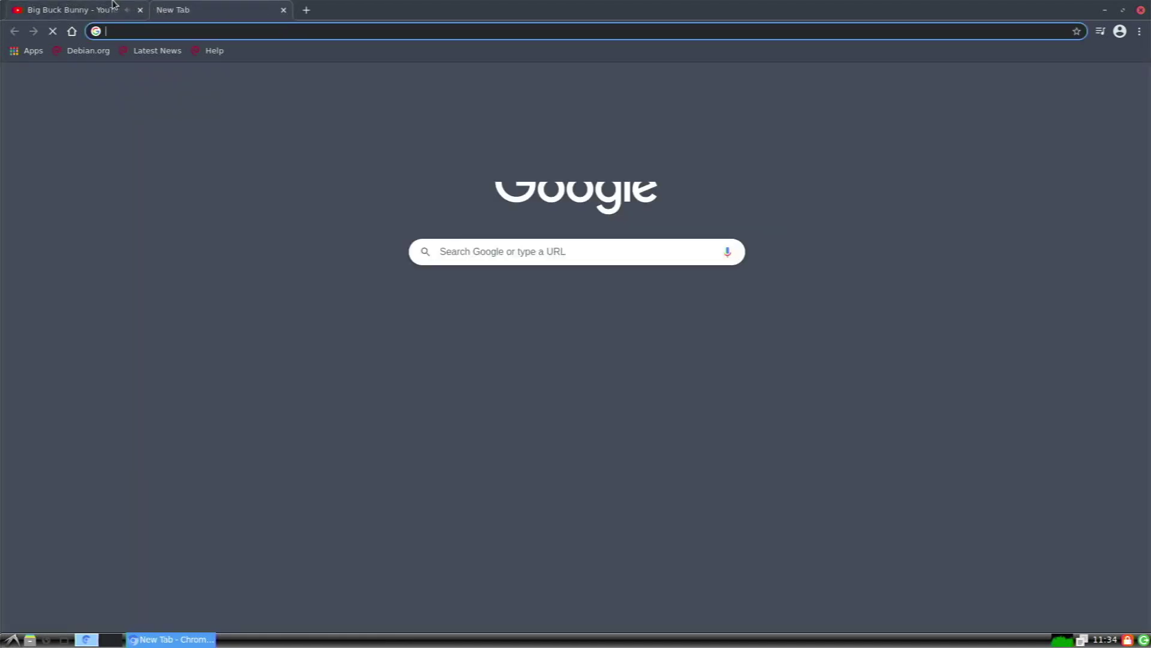
click(110, 8)
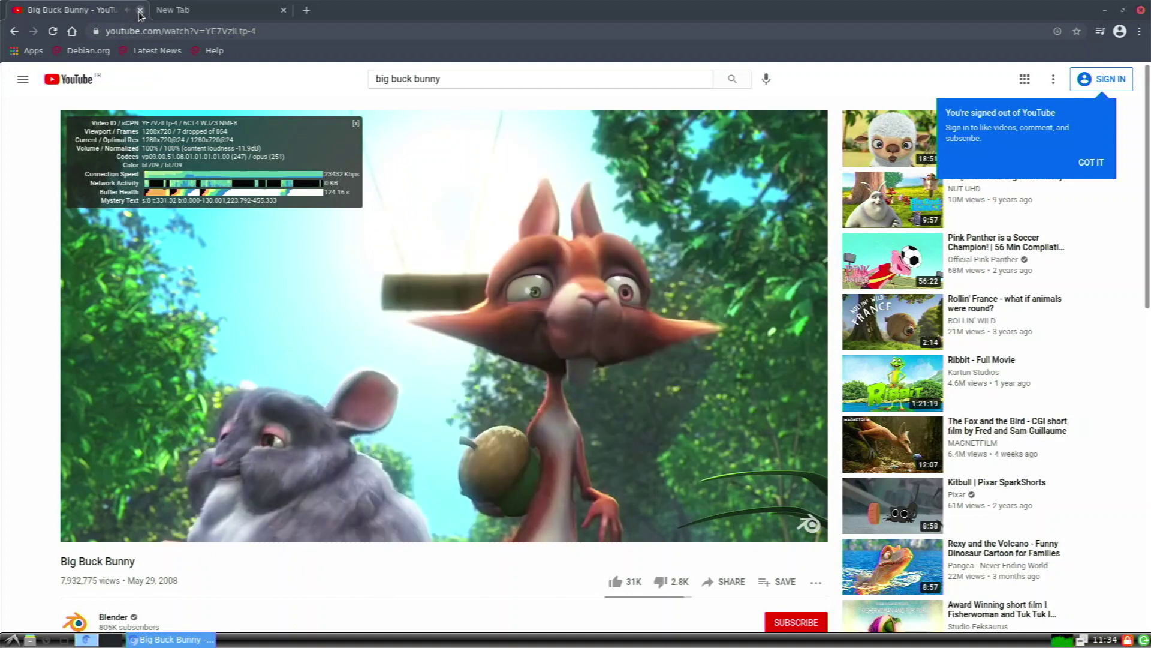
click(139, 17)
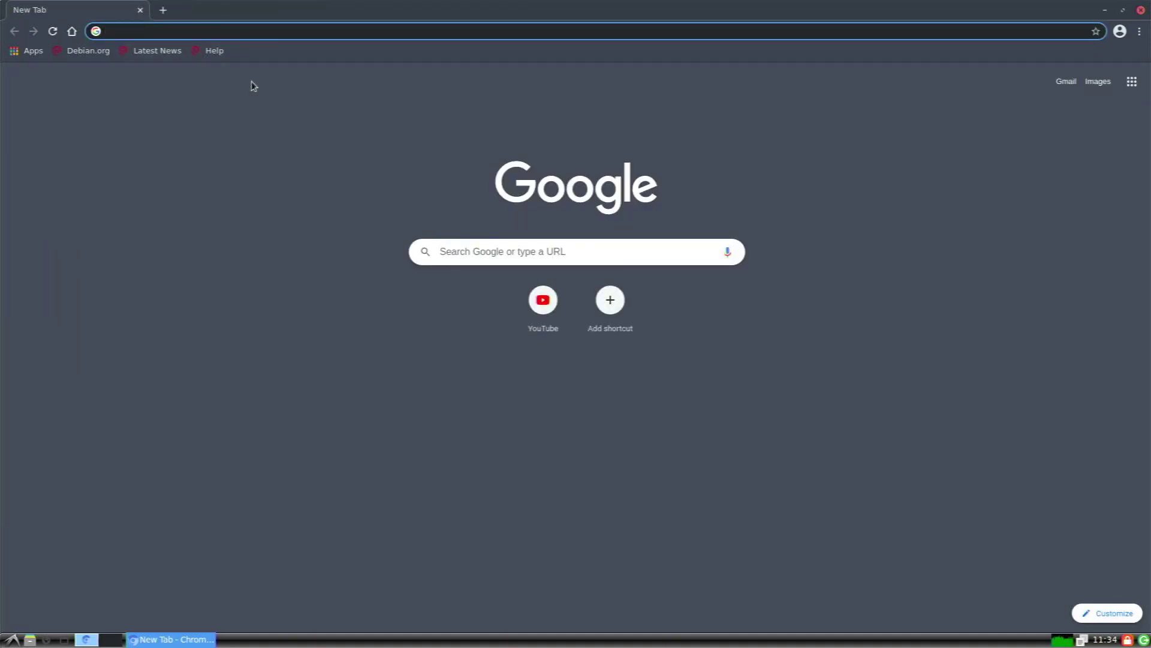
Step: Search for "pi-apps" and open the Botspot/pi-apps GitHub page at its install instructions
text(pi-apps)
key(Return)
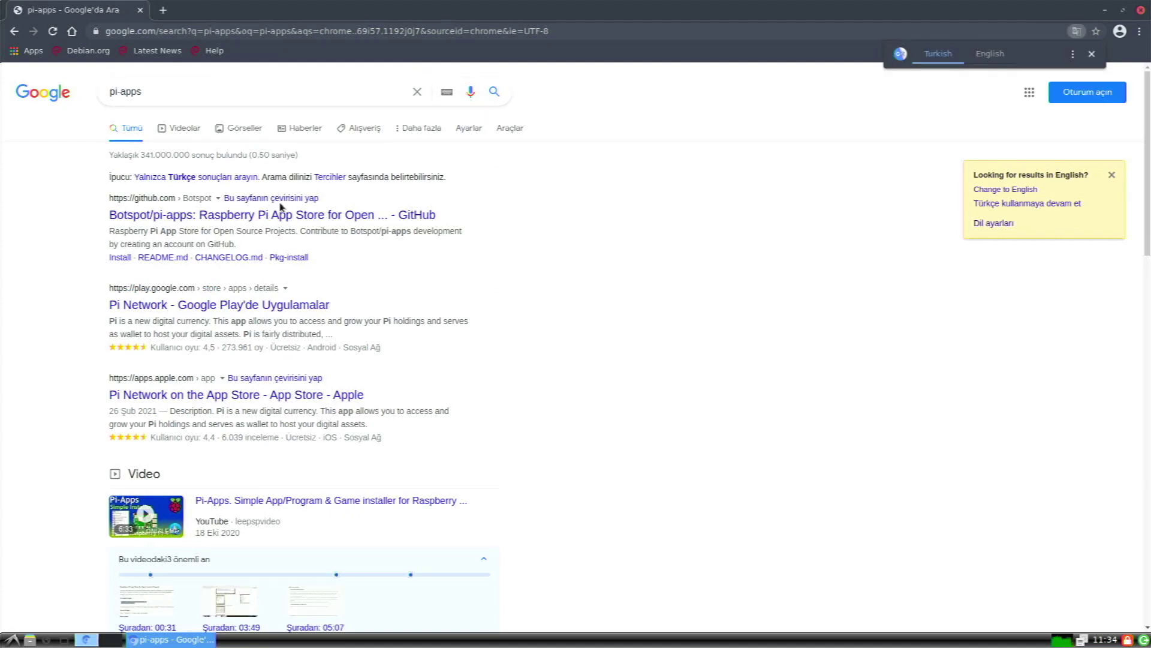
click(280, 217)
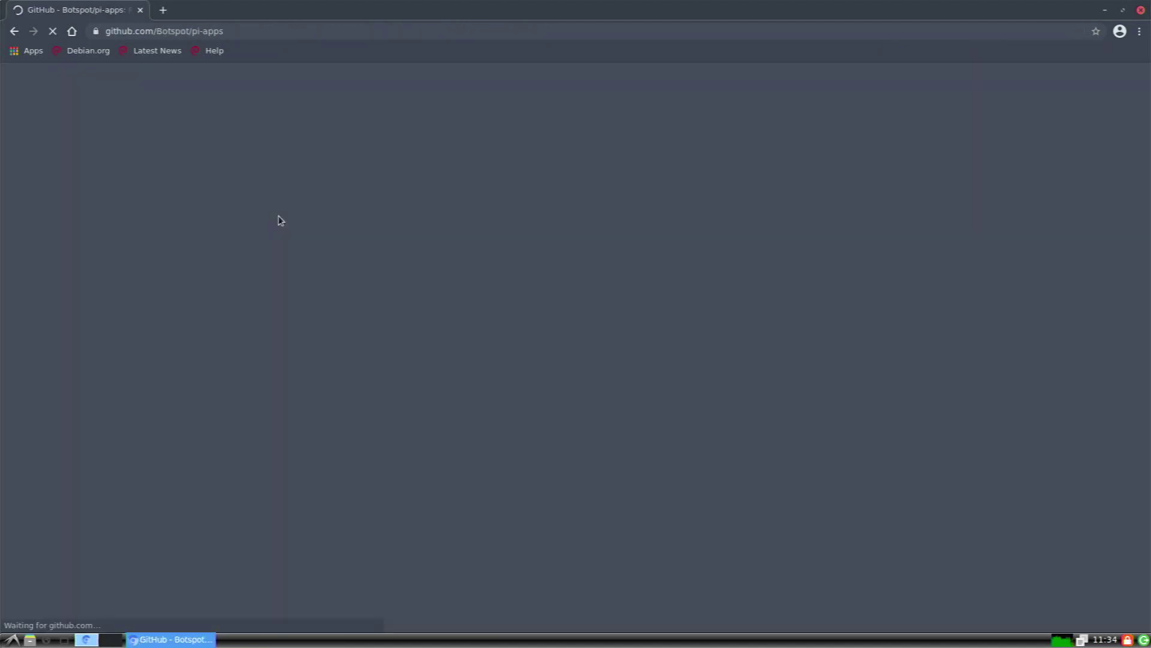
scroll(298, 258, down, 12)
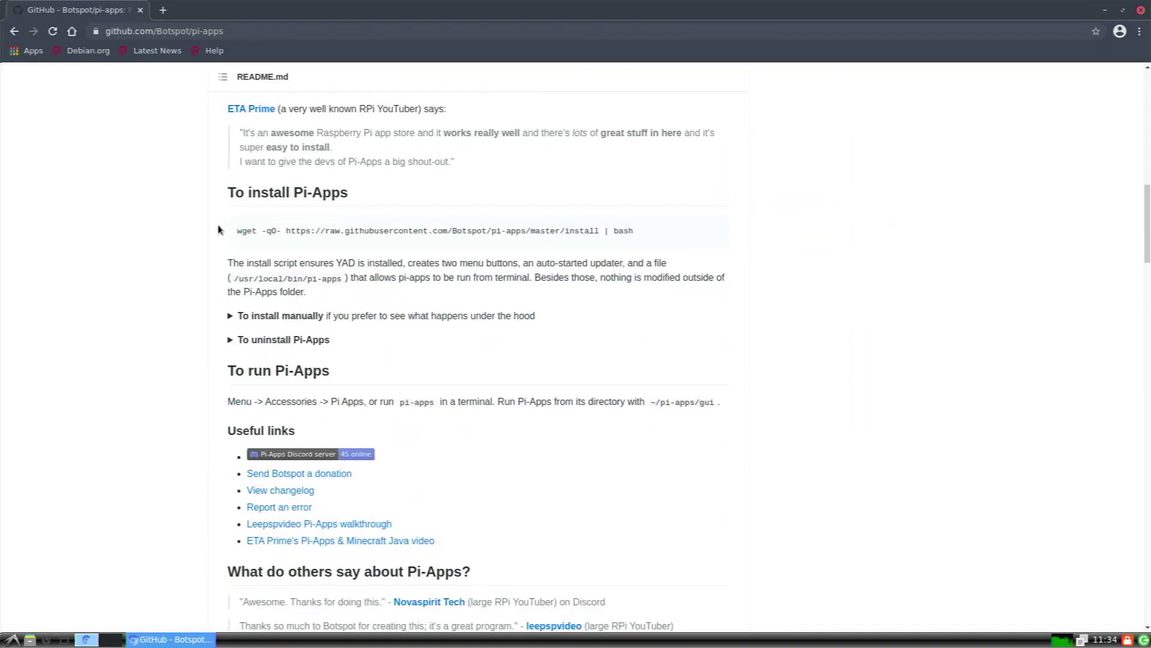
Step: Copy the wget install command under the "To install Pi-Apps" heading
drag(233, 235, 673, 257)
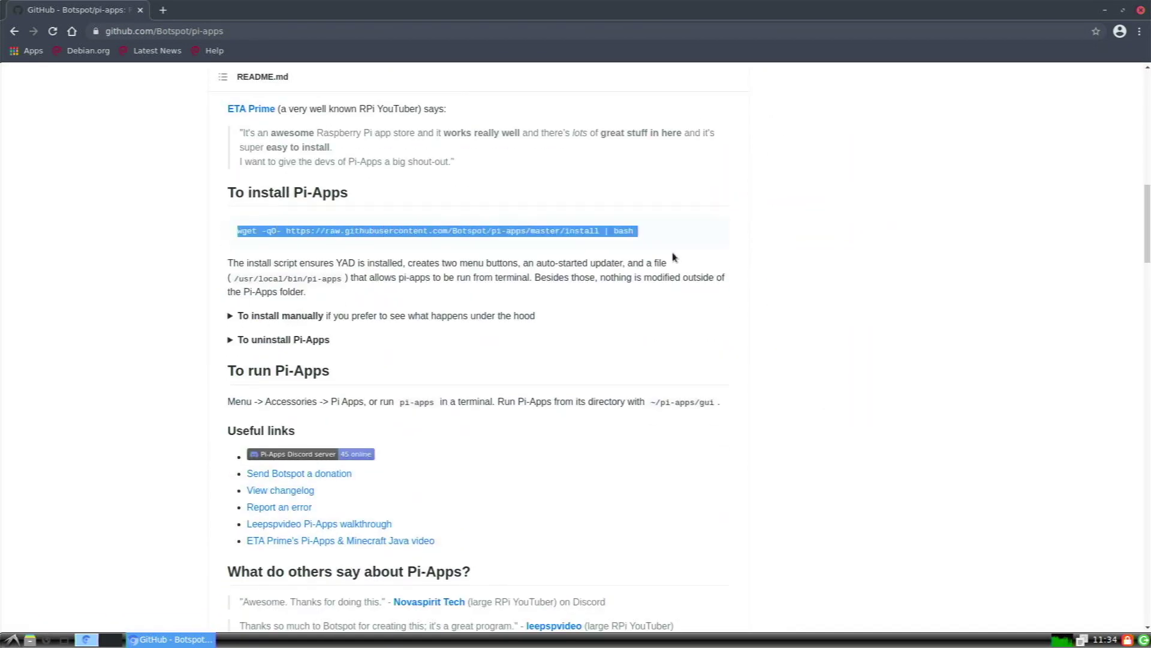
right_click(630, 247)
click(616, 249)
Step: Switch to LXTerminal and run the copied Pi-Apps wget install command in it
click(12, 641)
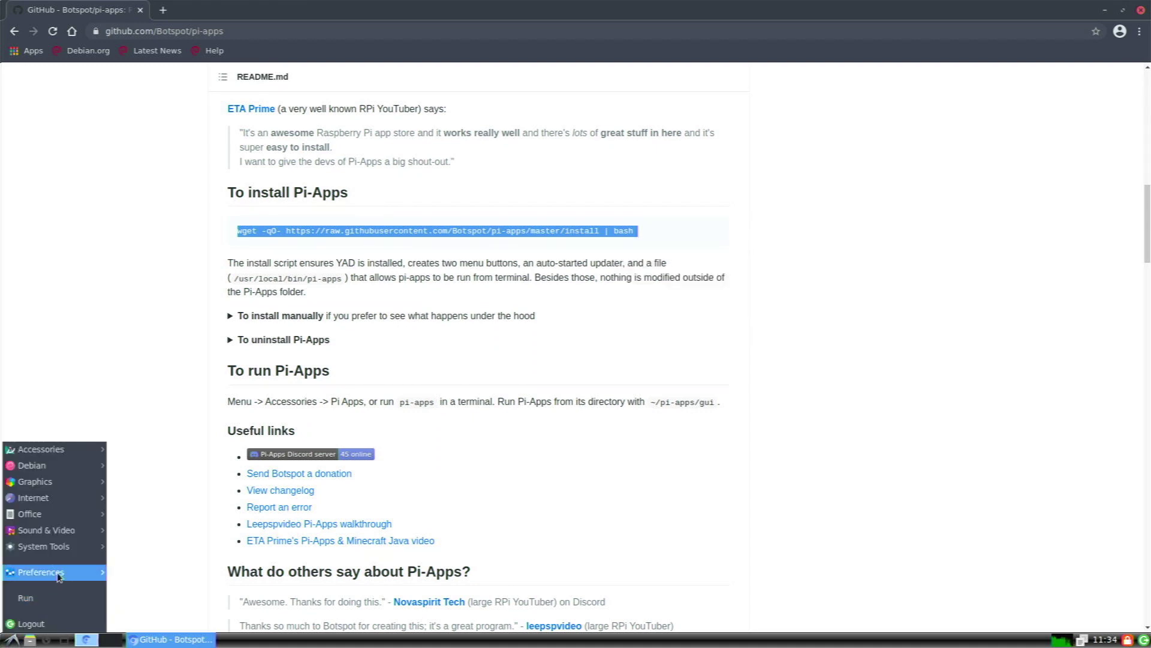
mouse_move(59, 576)
mouse_move(61, 549)
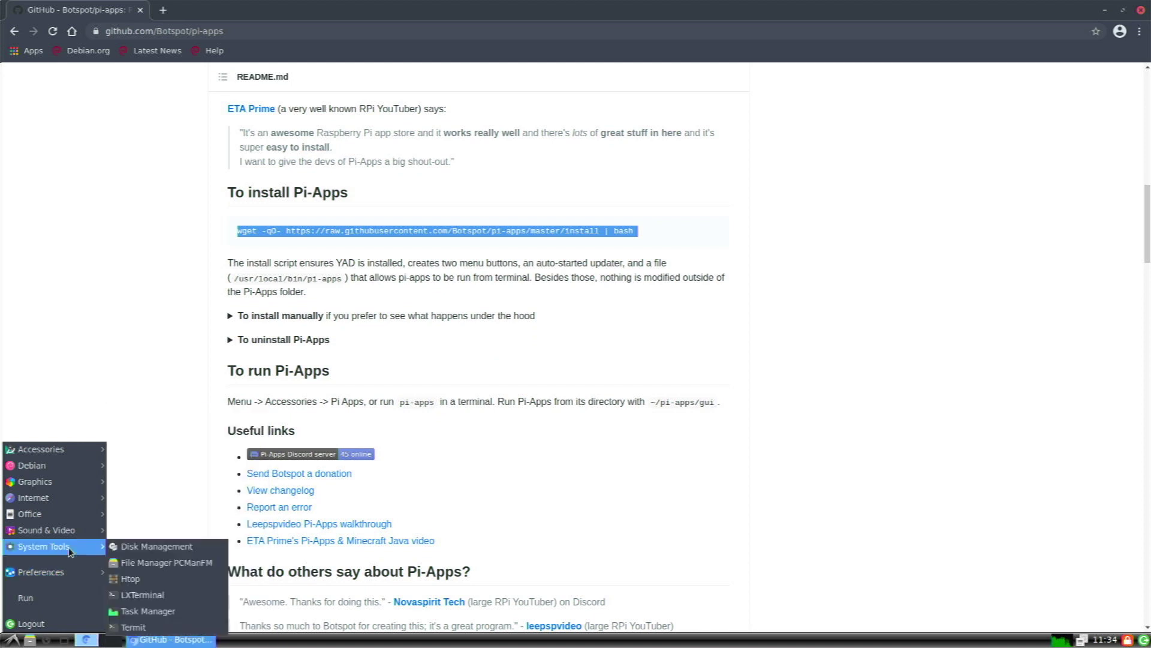
click(115, 600)
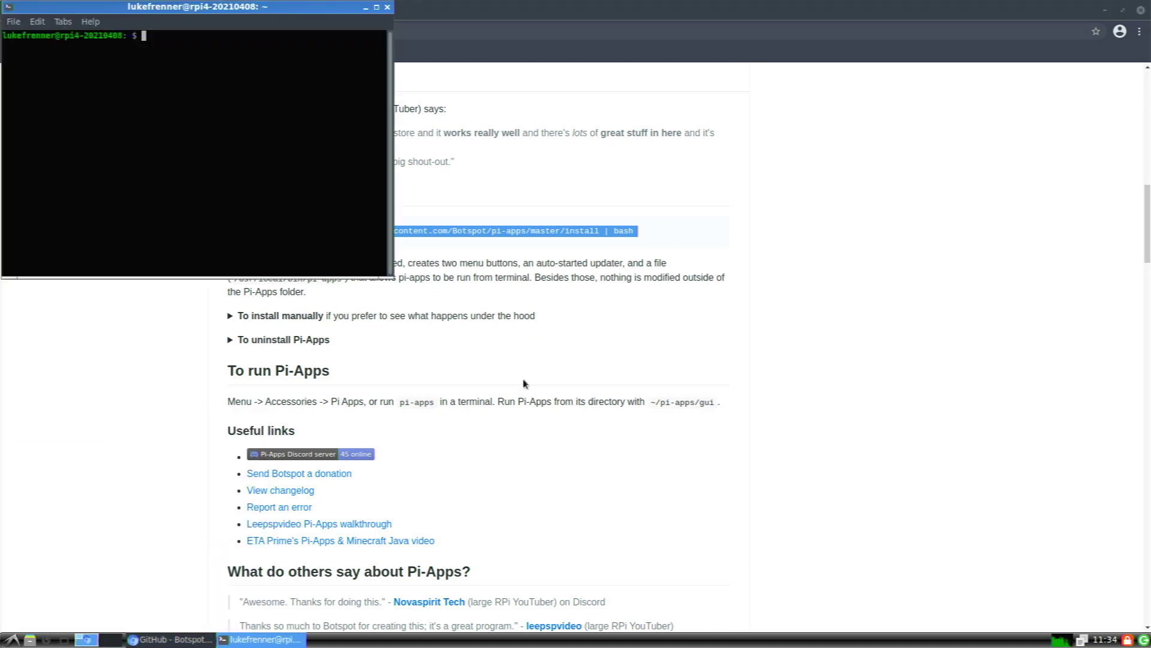
right_click(265, 250)
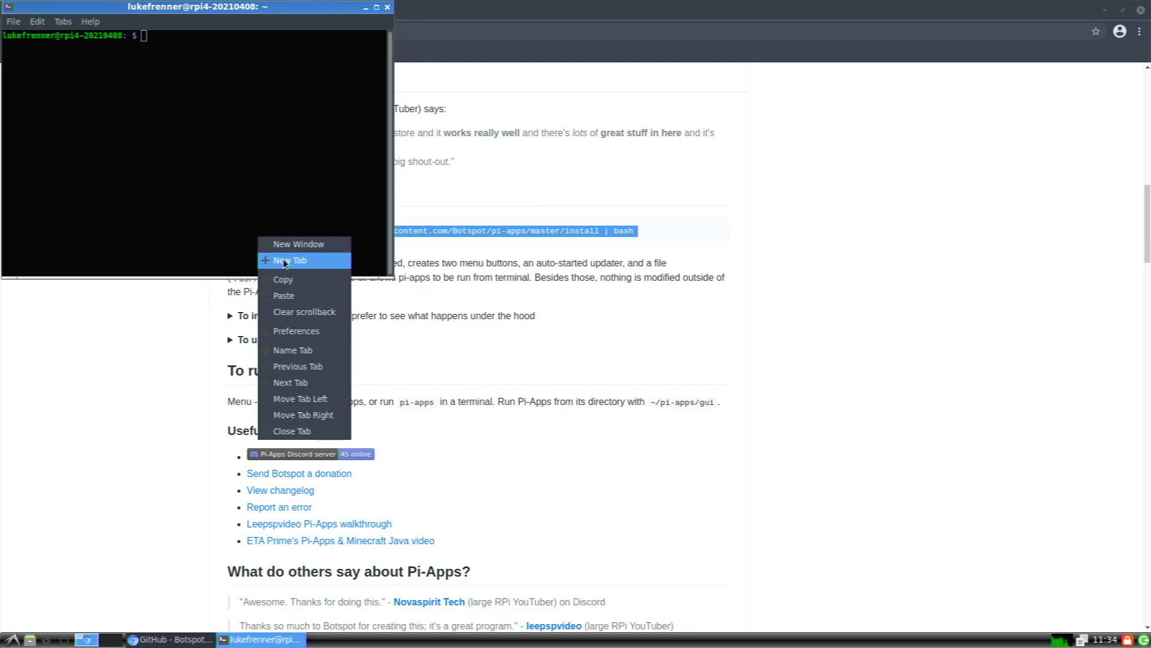
click(288, 294)
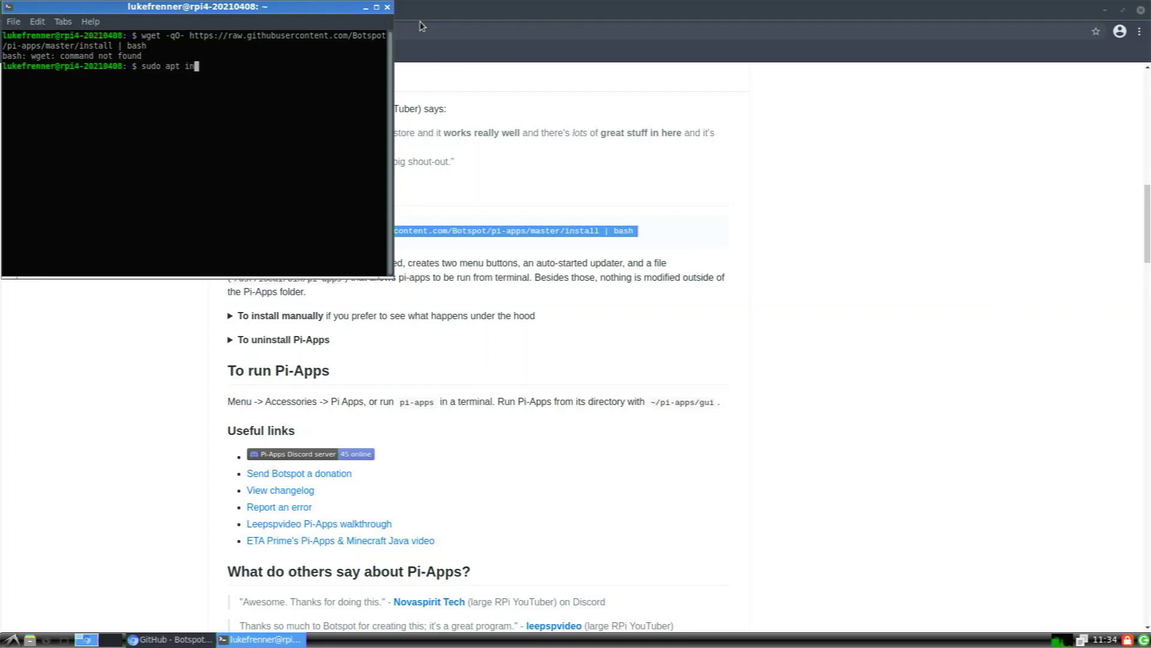
Step: Install wget with "sudo apt install wget", entering the sudo password, and rerun the Pi-Apps install command
key(Return)
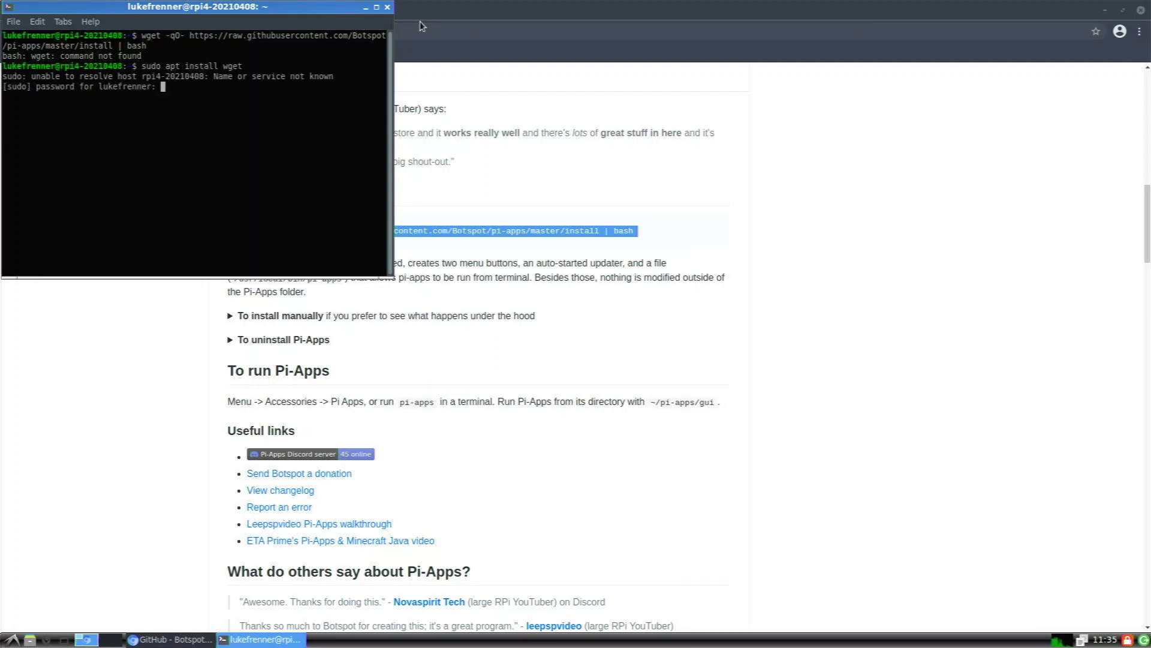
key(Return)
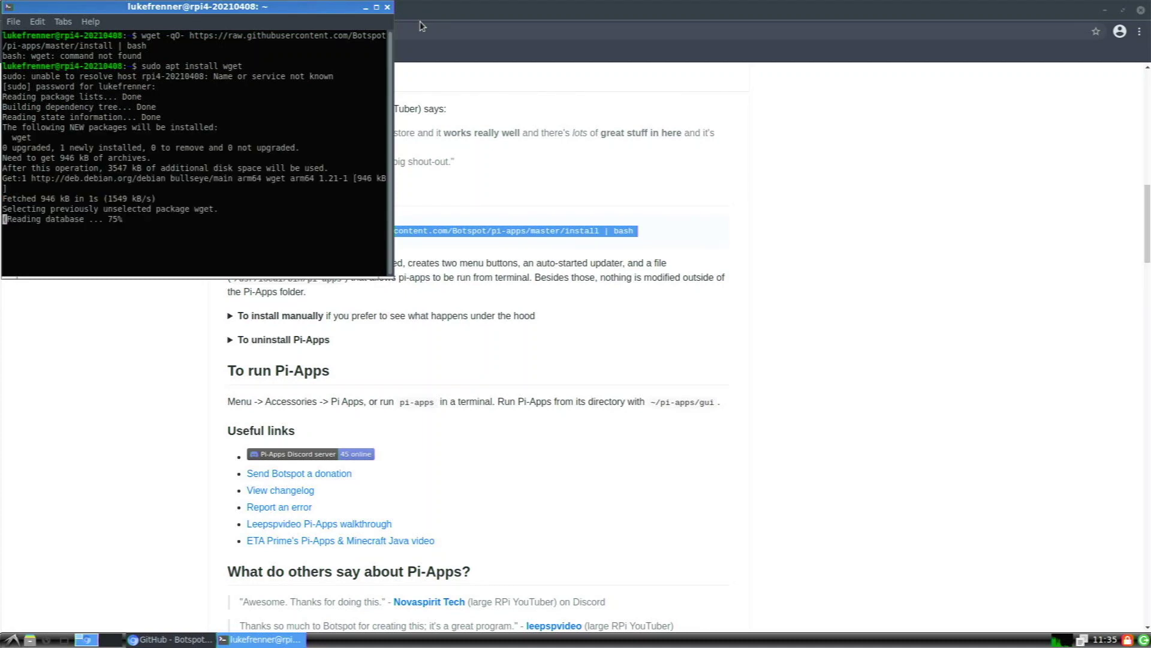
key(Up)
key(Up)
key(Return)
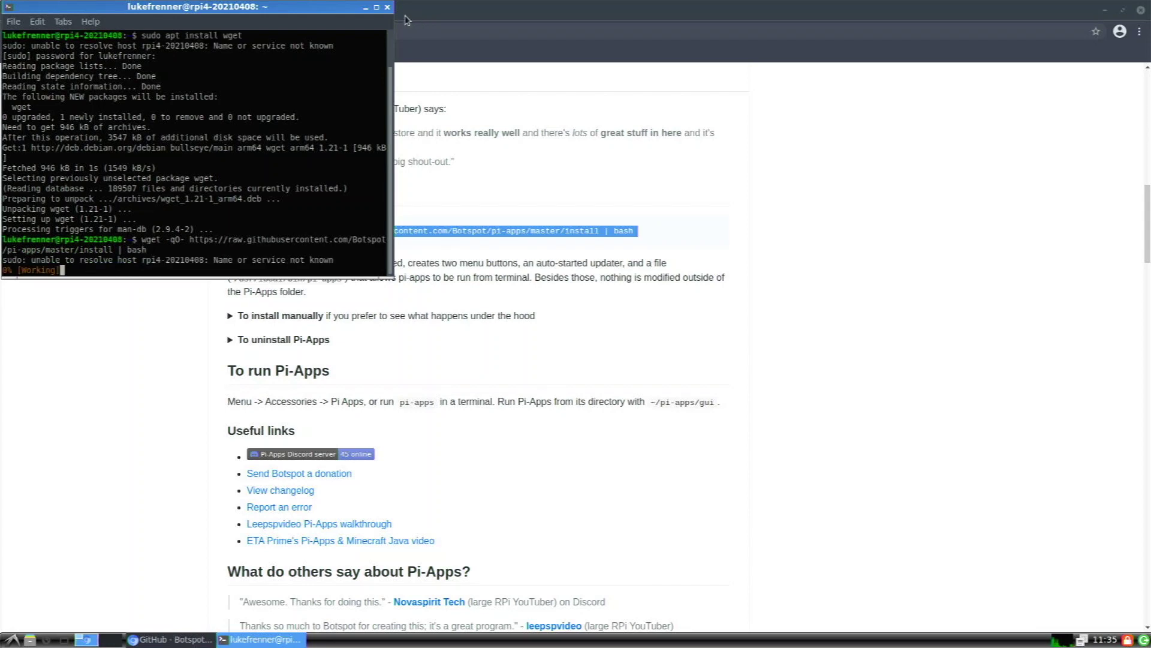
Step: Minimize the browser and move the terminal window towards the middle of the desktop while the Pi-Apps installation runs
drag(294, 13, 402, 77)
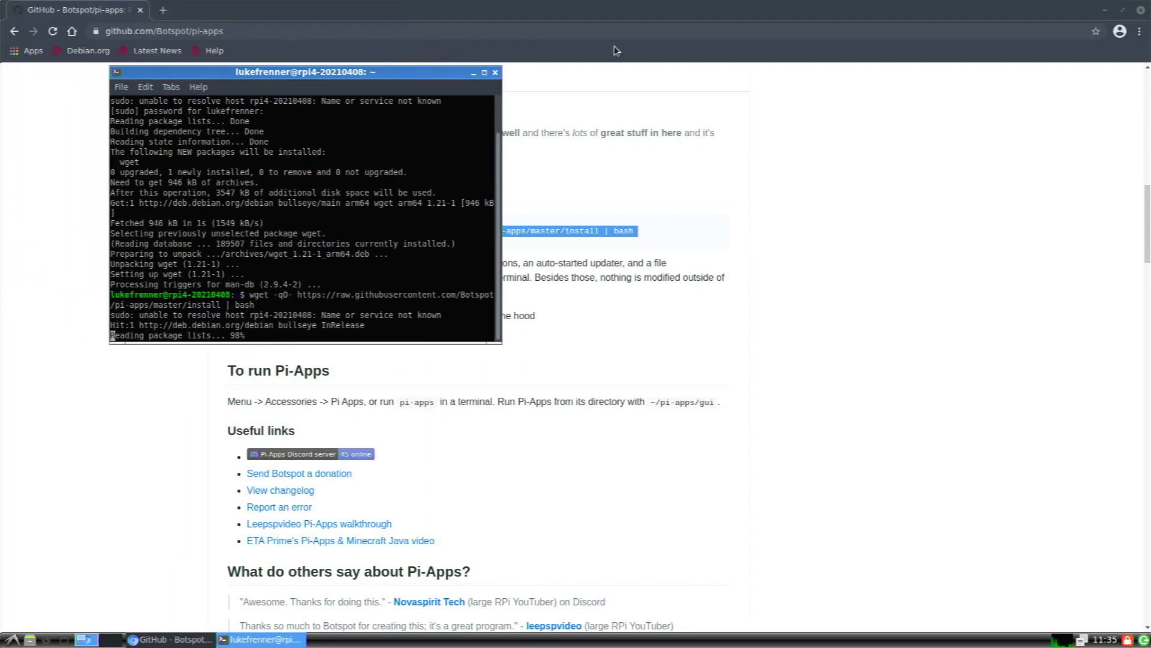
click(1105, 10)
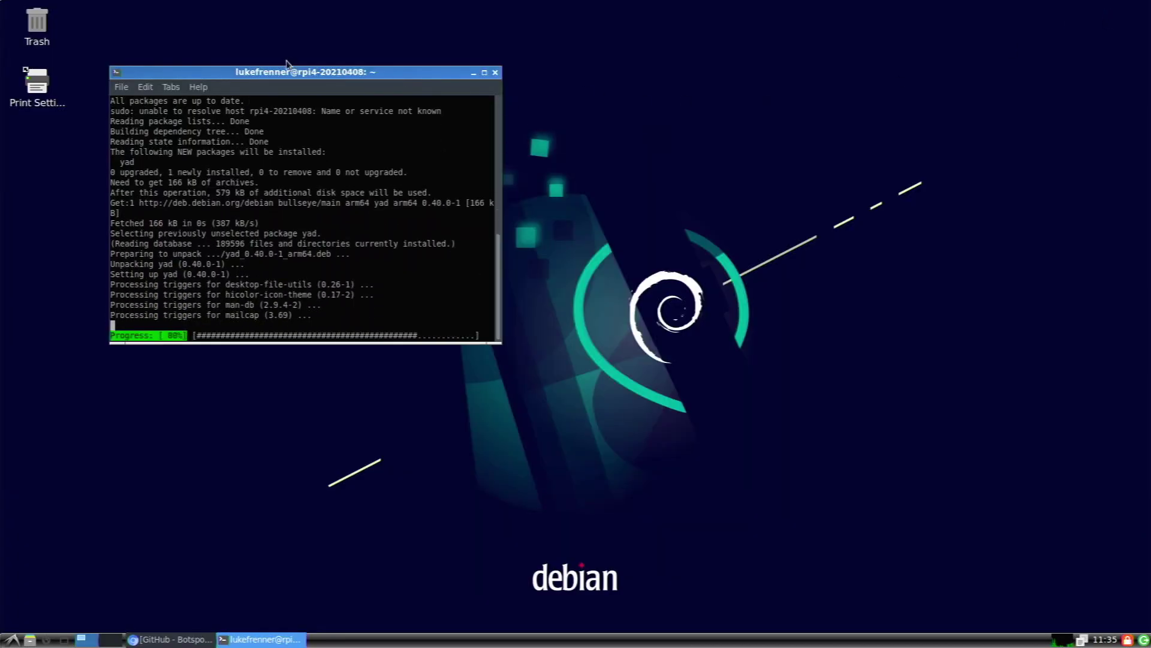
drag(292, 69, 416, 120)
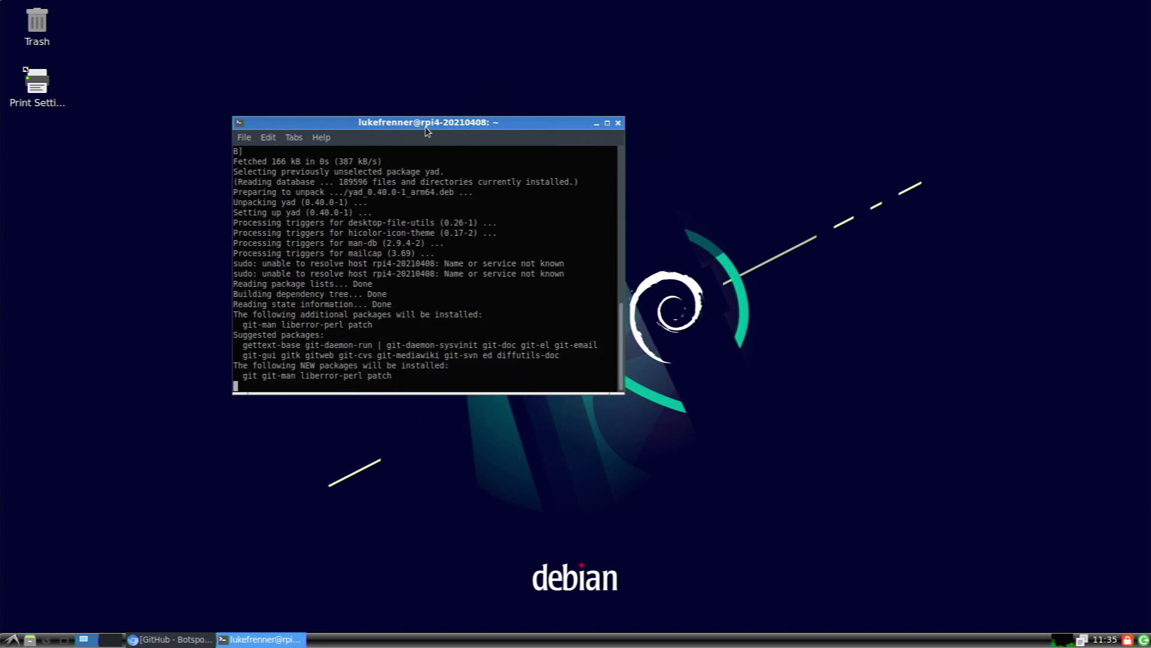
double_click(425, 128)
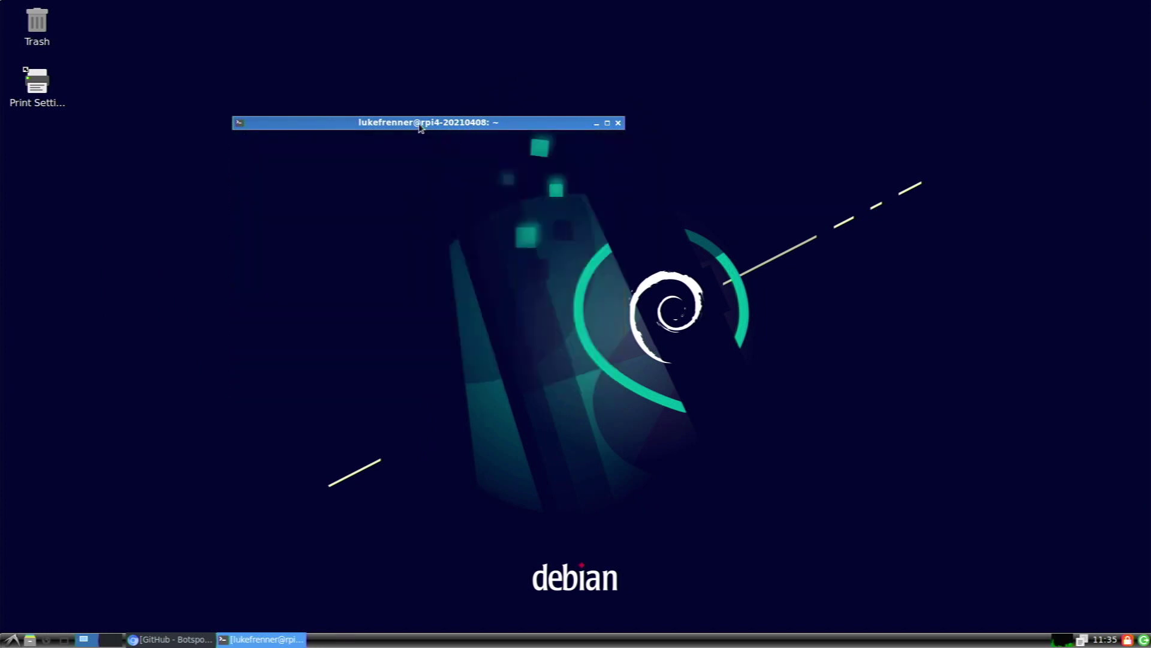
double_click(541, 122)
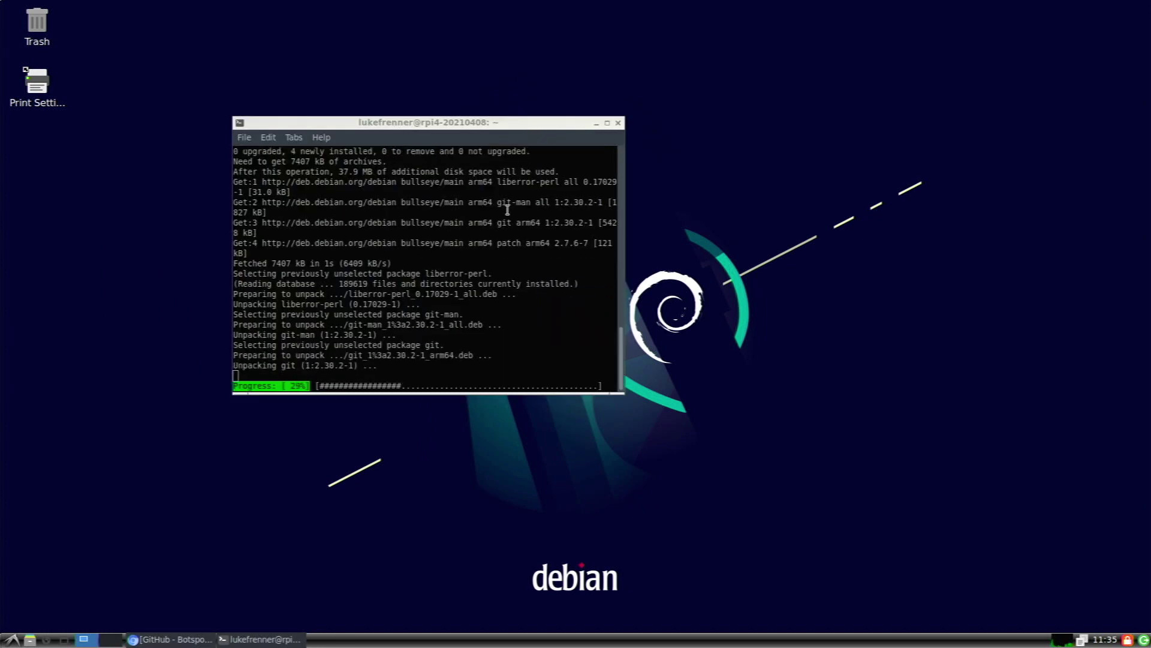
drag(413, 250, 410, 284)
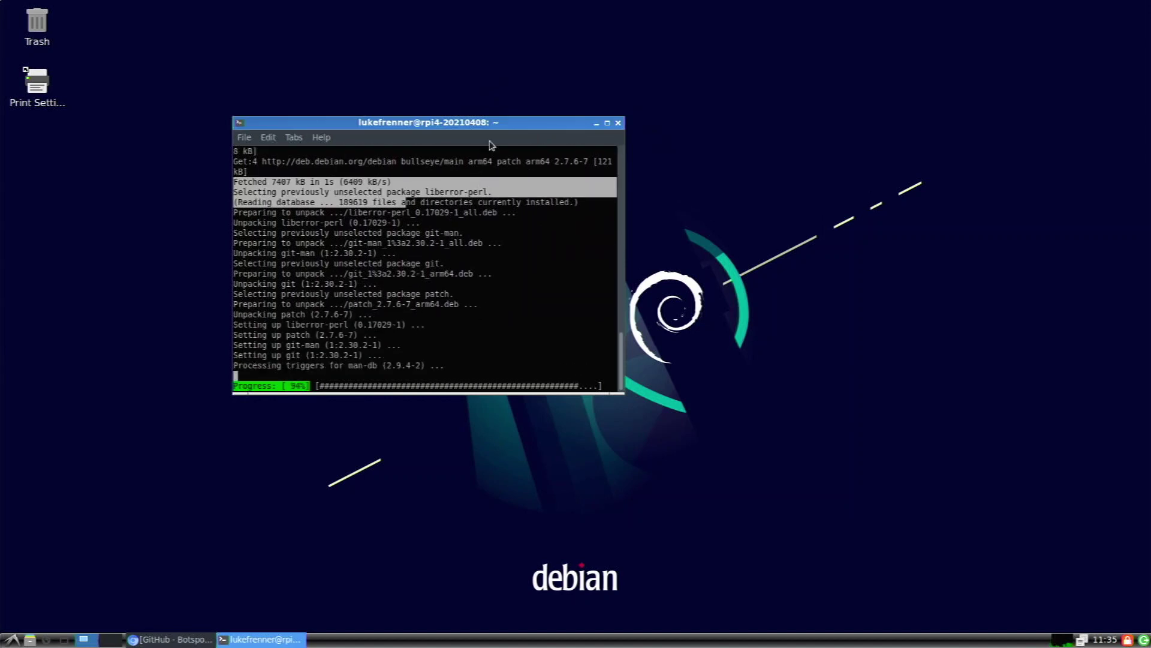
drag(491, 128, 588, 172)
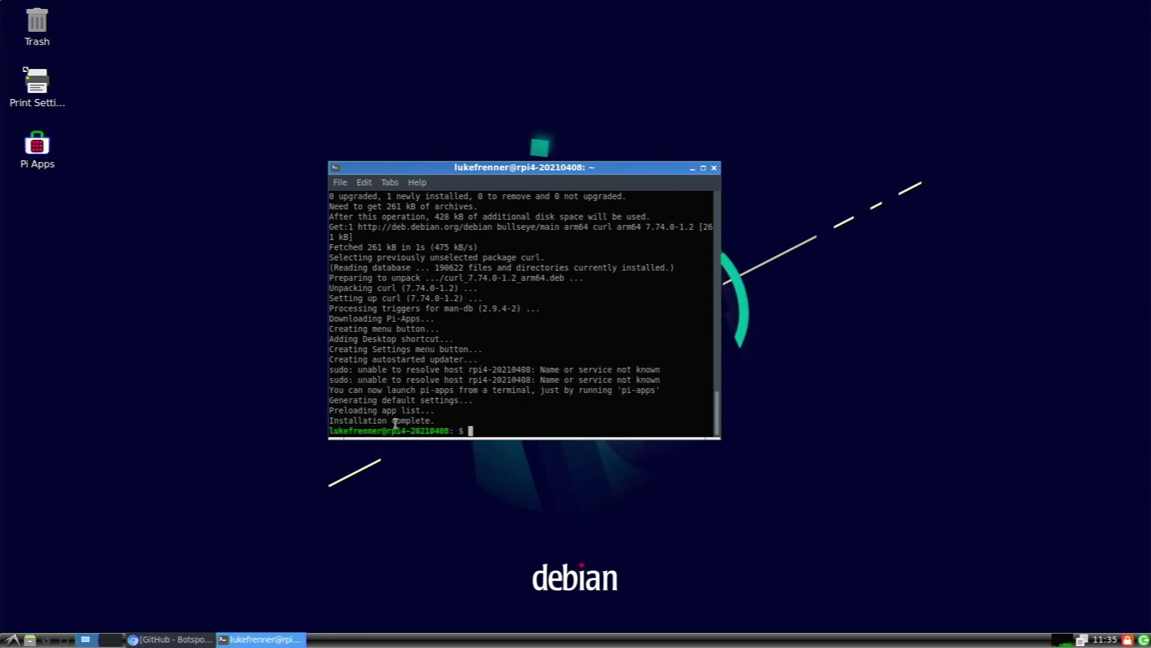
Step: Close the terminal and launch Pi Apps from its desktop shortcut by executing the script
click(713, 169)
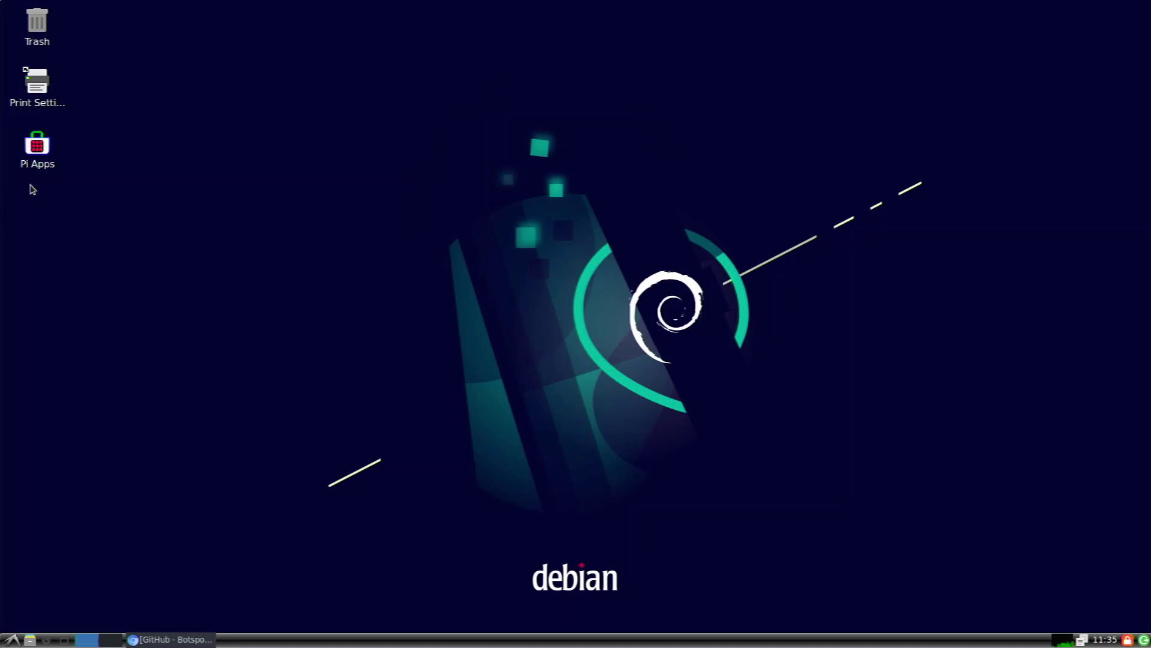
double_click(31, 165)
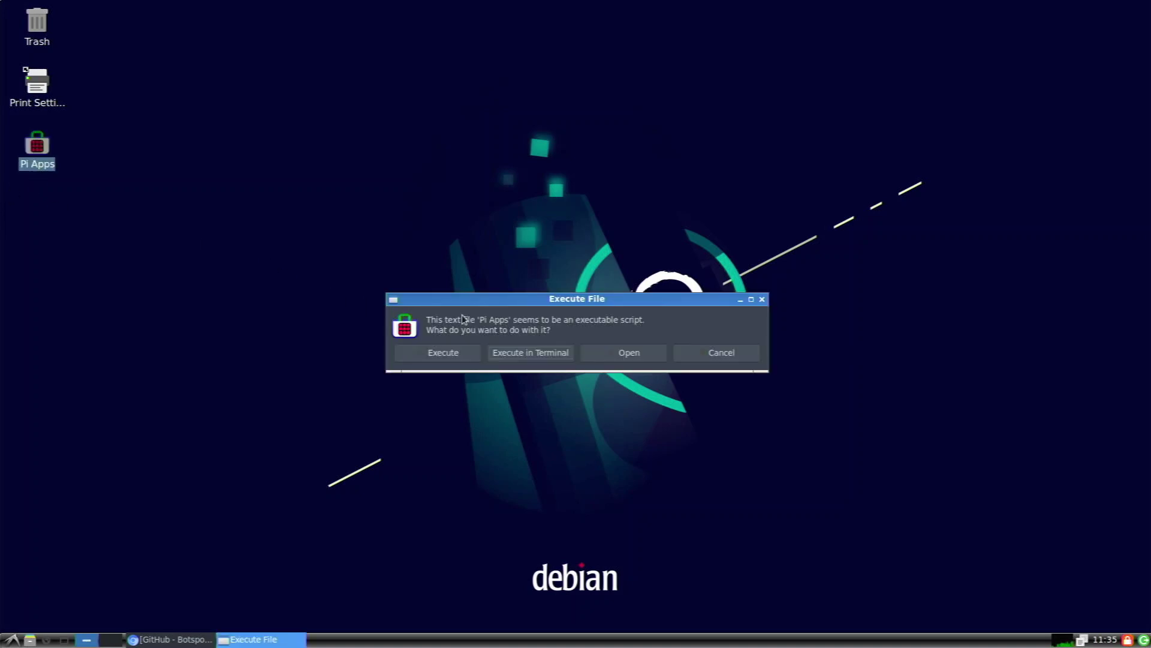
click(507, 354)
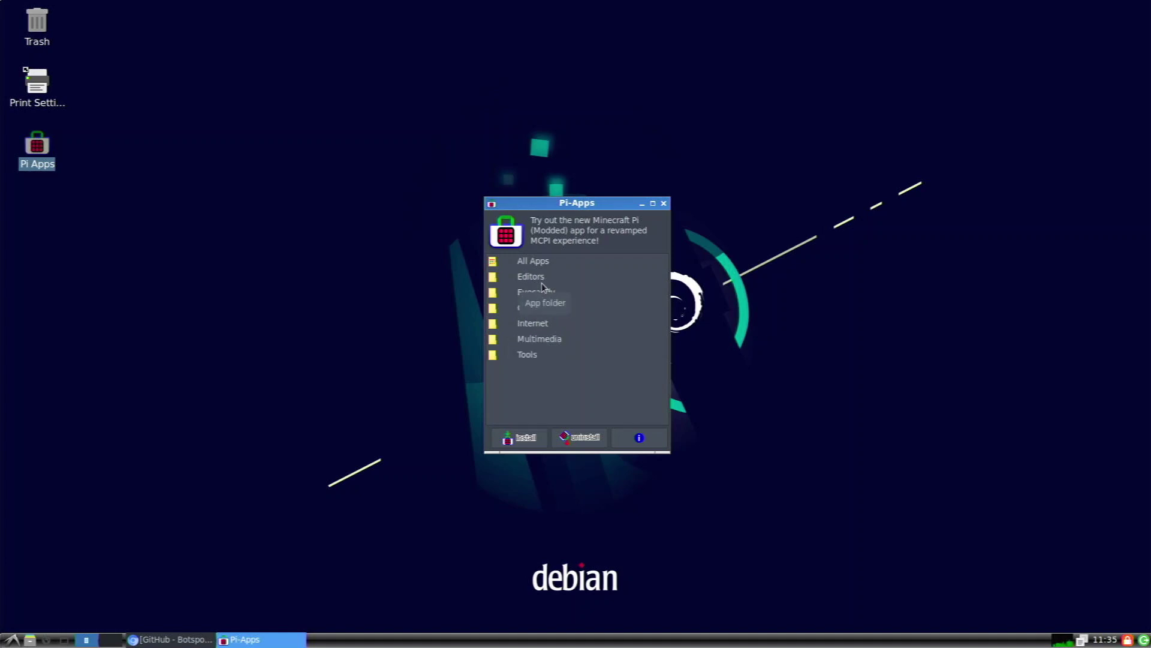
Step: Open the Tools category in Pi-Apps
double_click(523, 356)
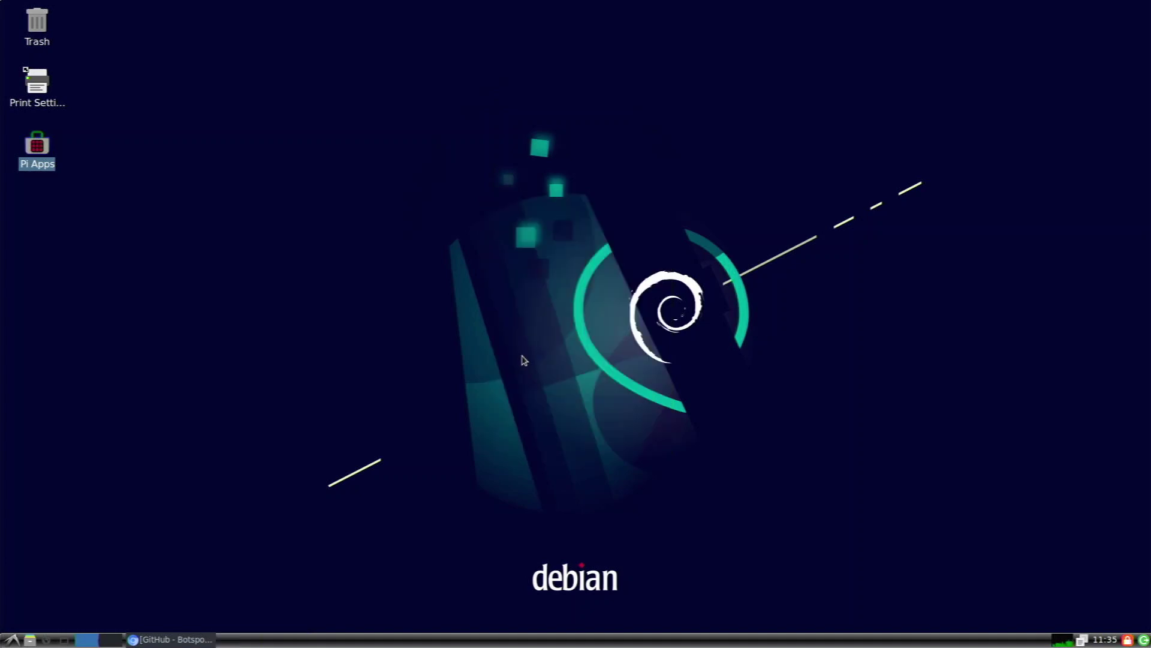
scroll(524, 354, down, 5)
scroll(514, 324, up, 5)
Step: Try to install Box86 from the Tools category, entering the sudo password, and close the installer window
click(512, 313)
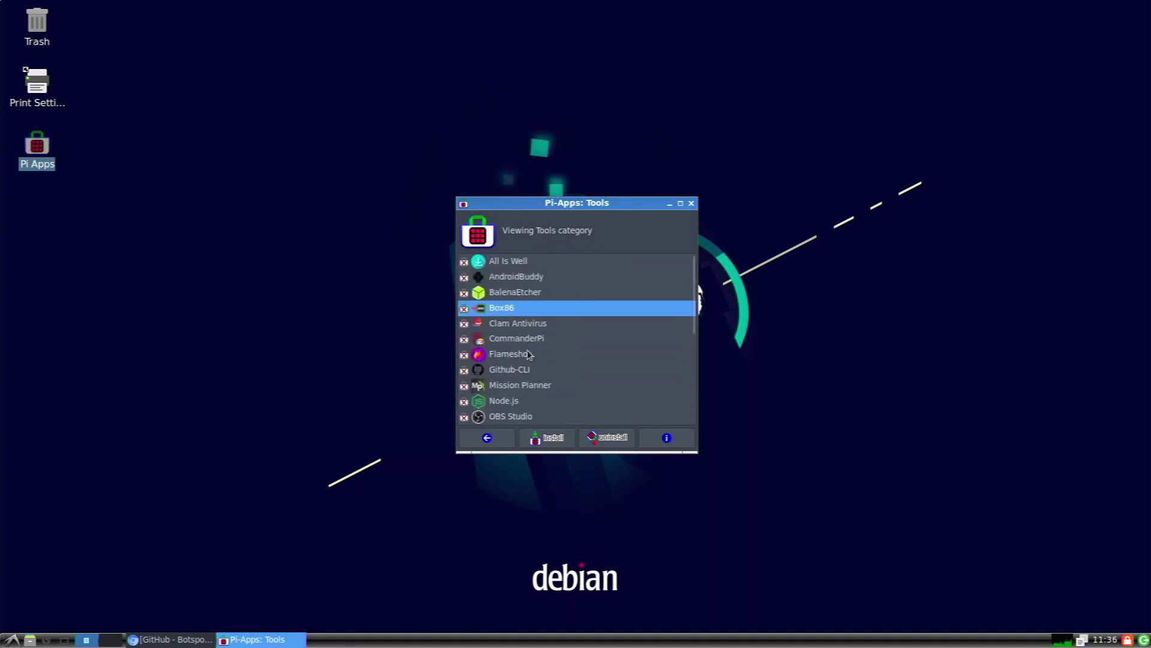
click(542, 443)
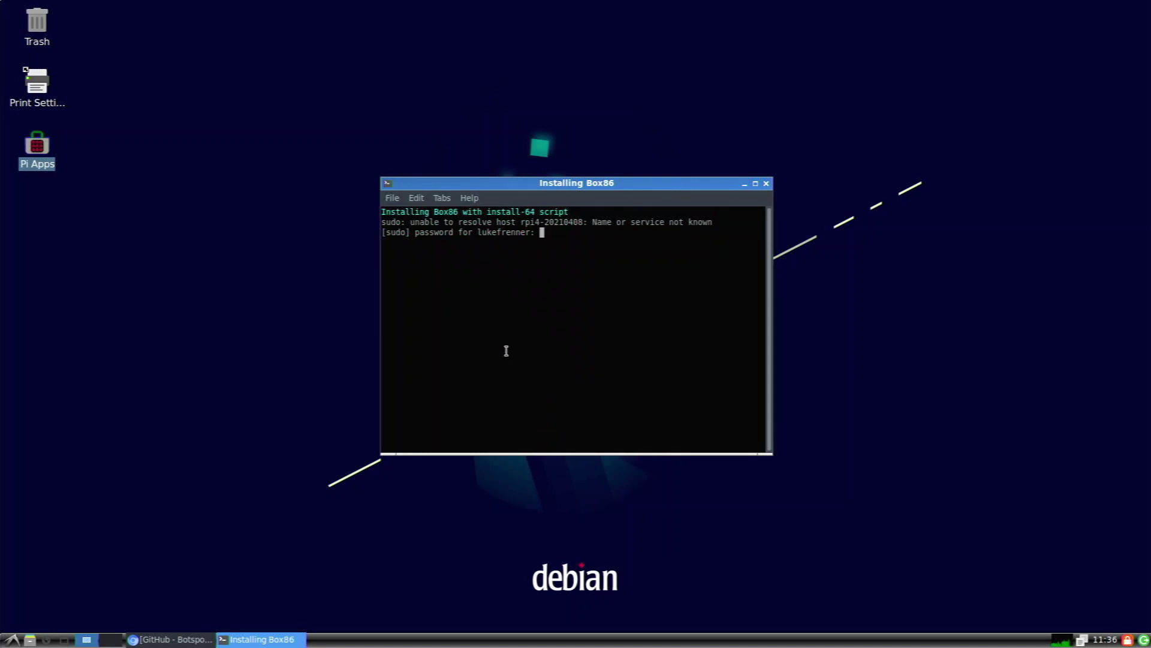
key(Return)
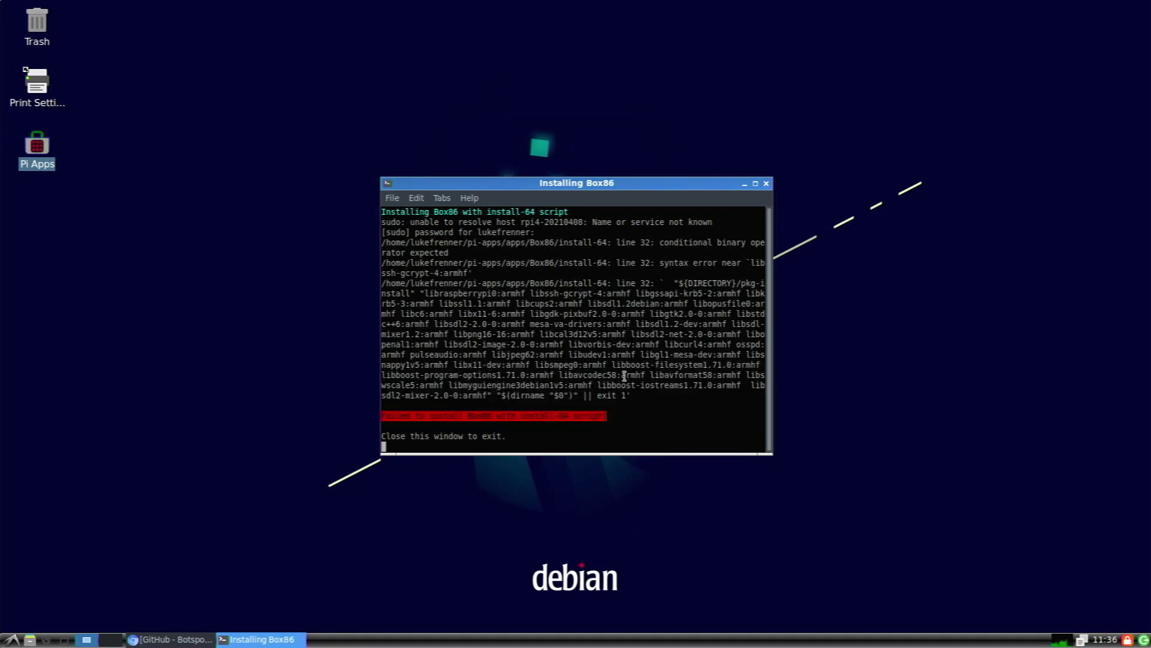
click(765, 183)
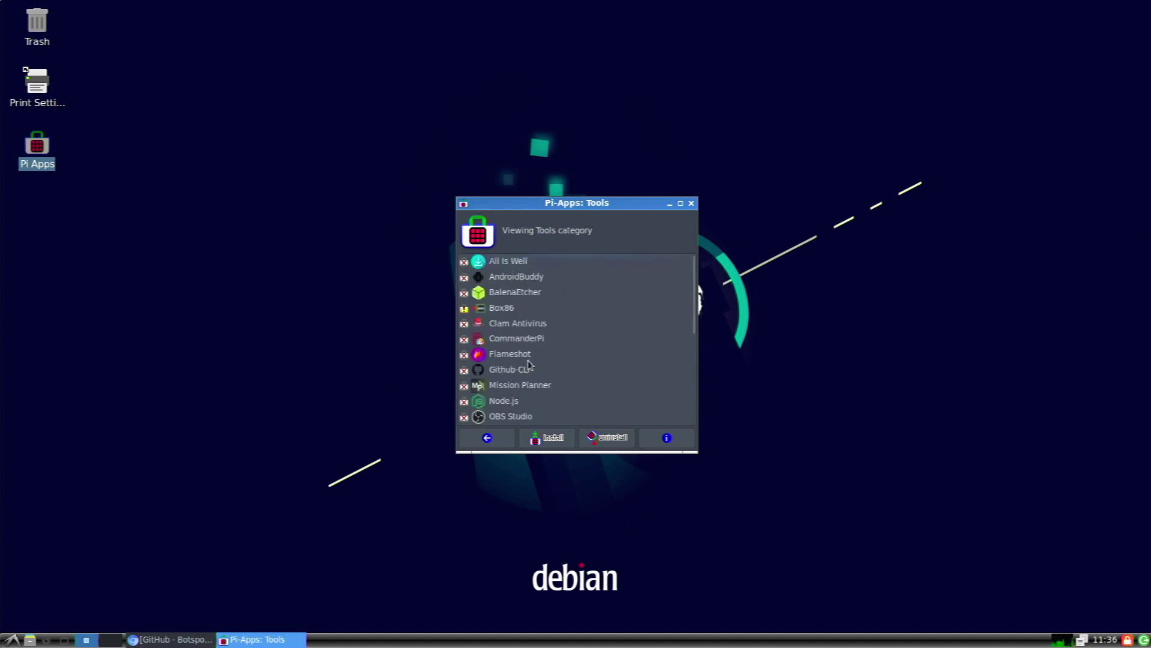
Step: Install BalenaEtcher from the Tools category, entering the sudo password, and close the installer window
click(522, 293)
scroll(521, 300, down, 5)
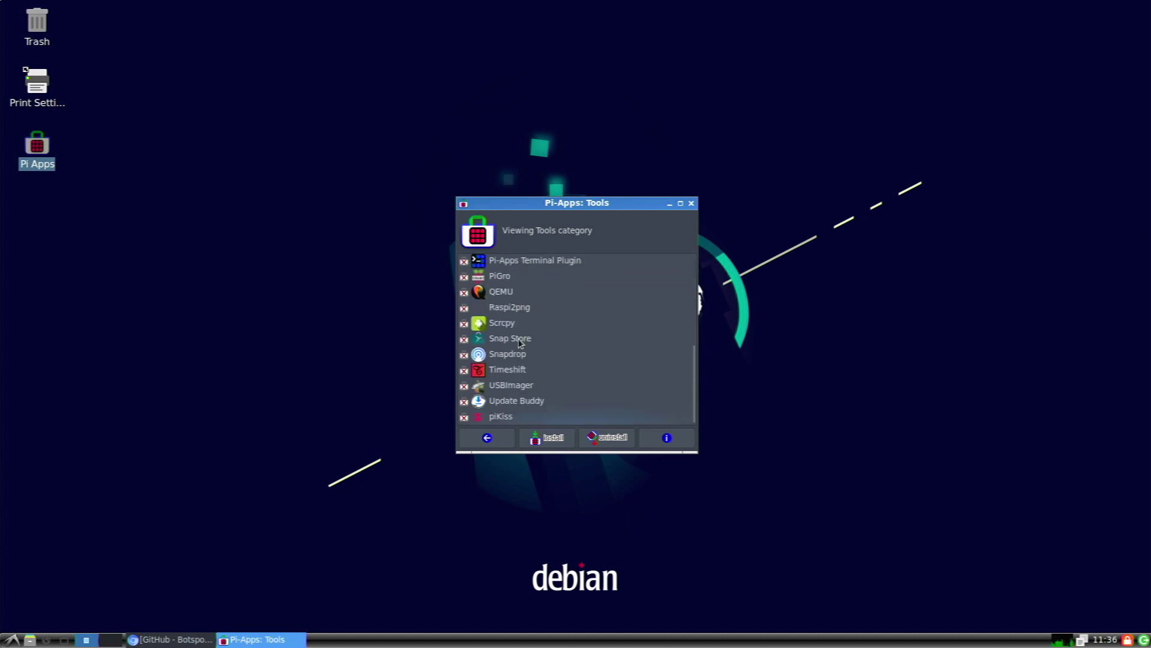
scroll(521, 336, up, 5)
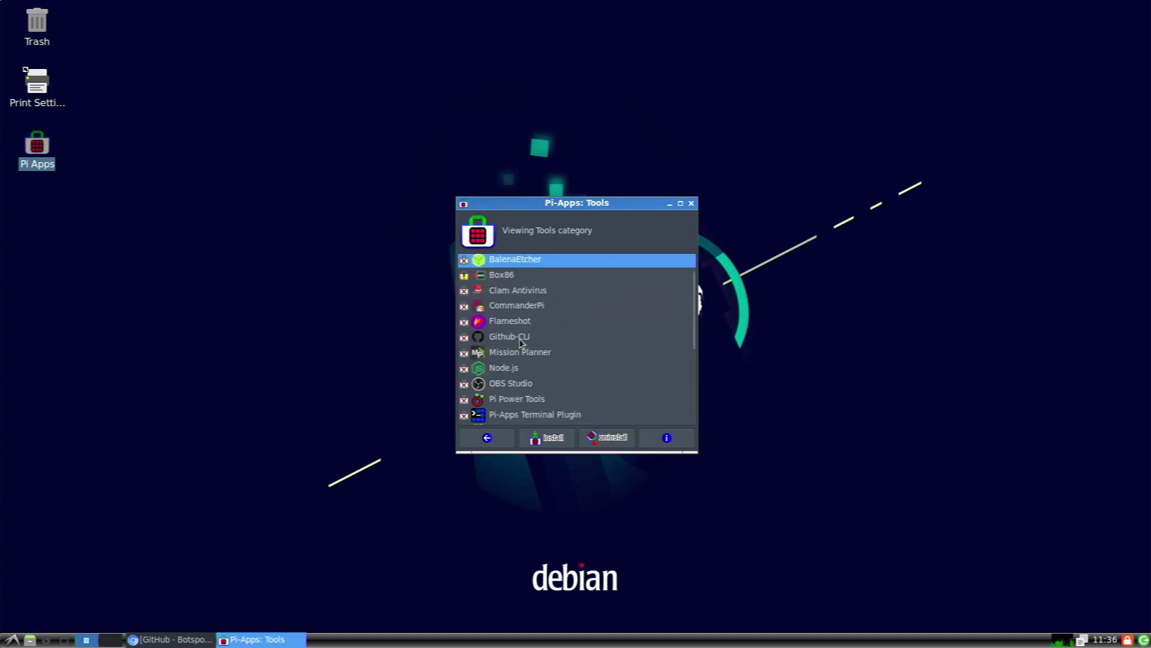
click(537, 442)
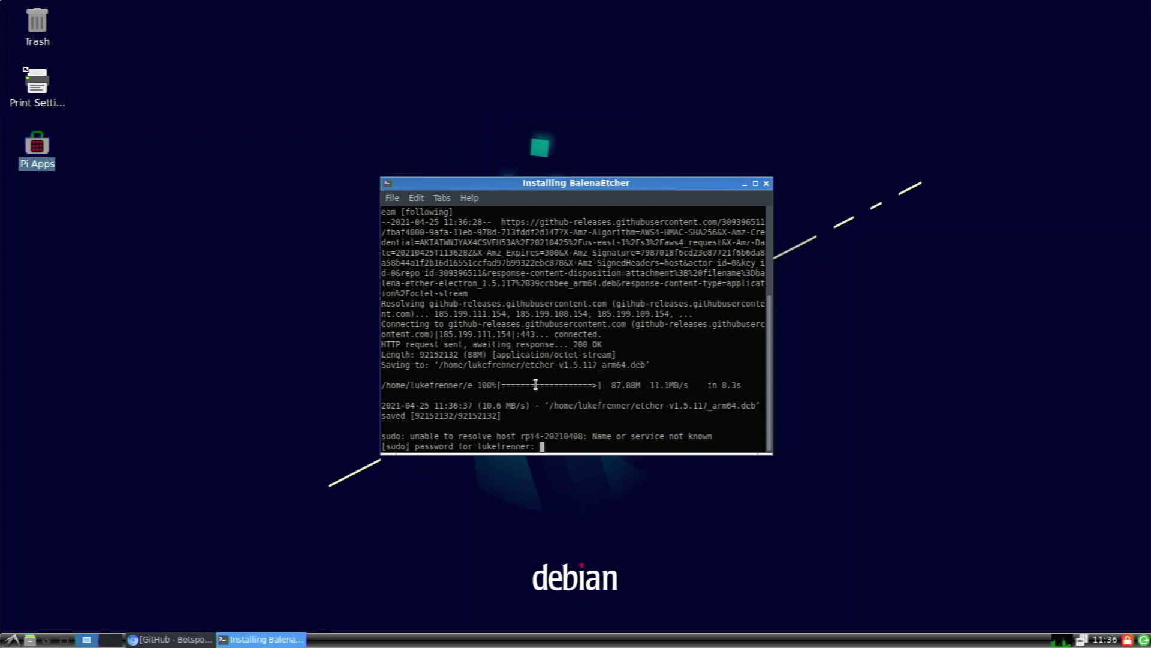
key(Return)
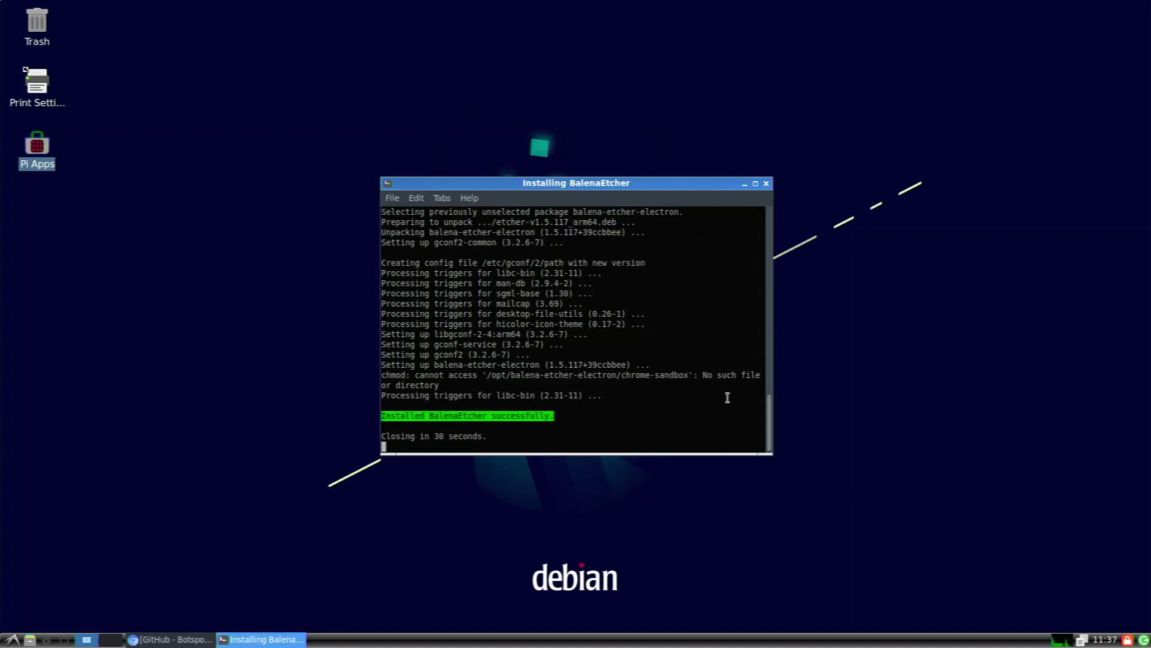
click(766, 183)
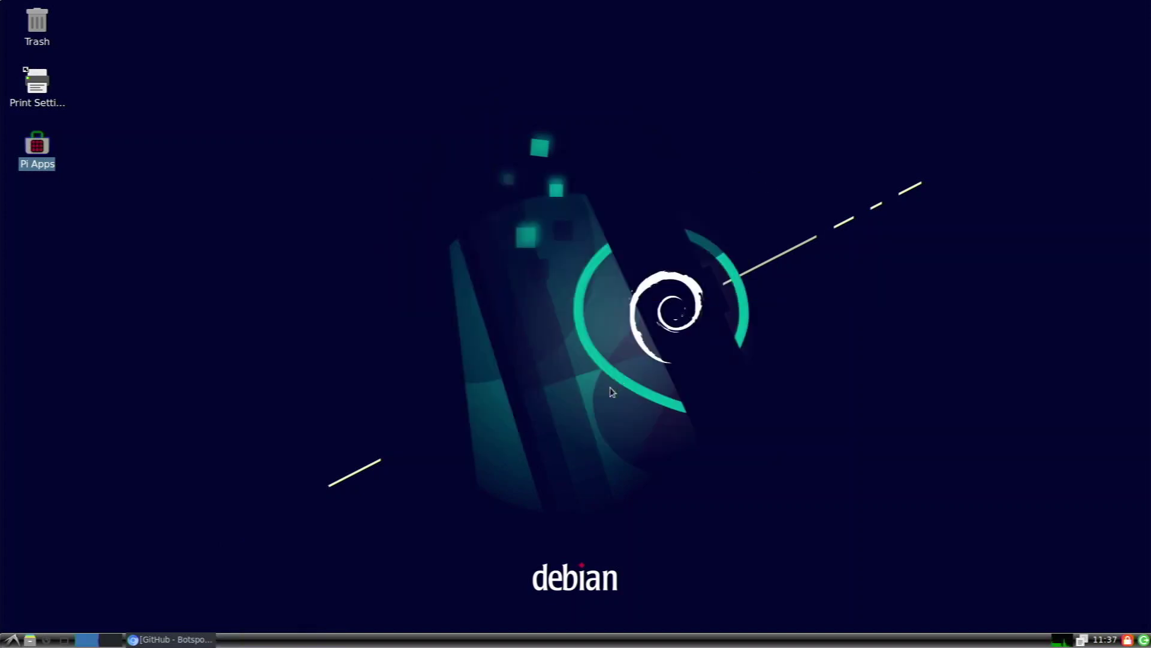
Step: Find the installed balenaEtcher among the Accessories applications and launch it
click(3, 556)
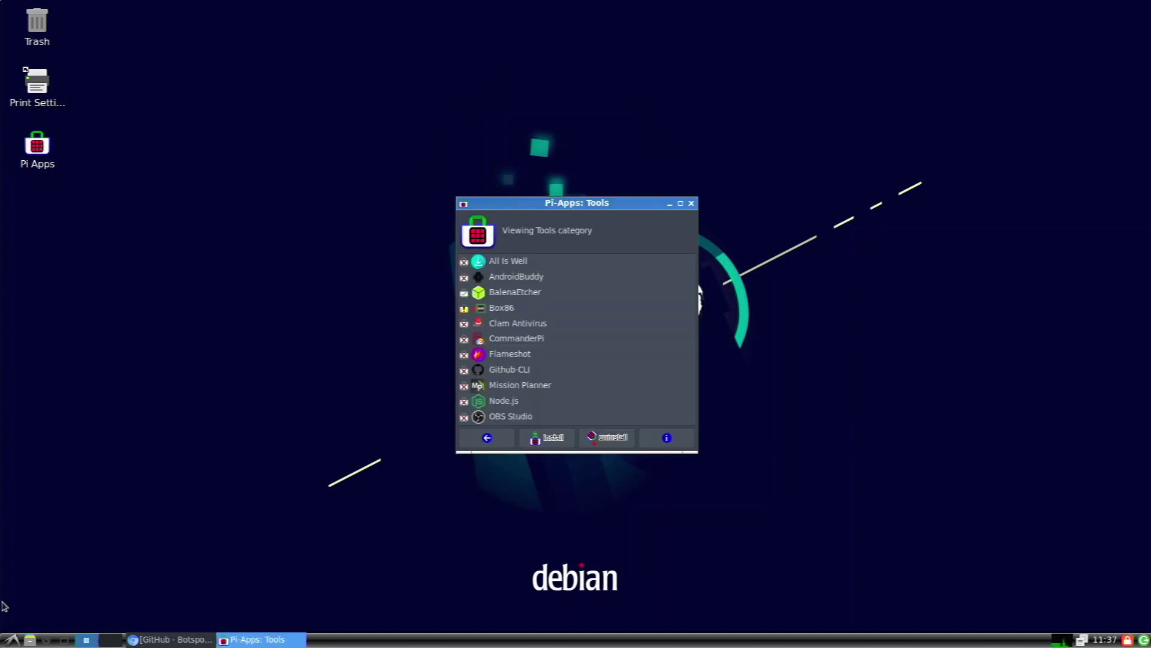
click(11, 640)
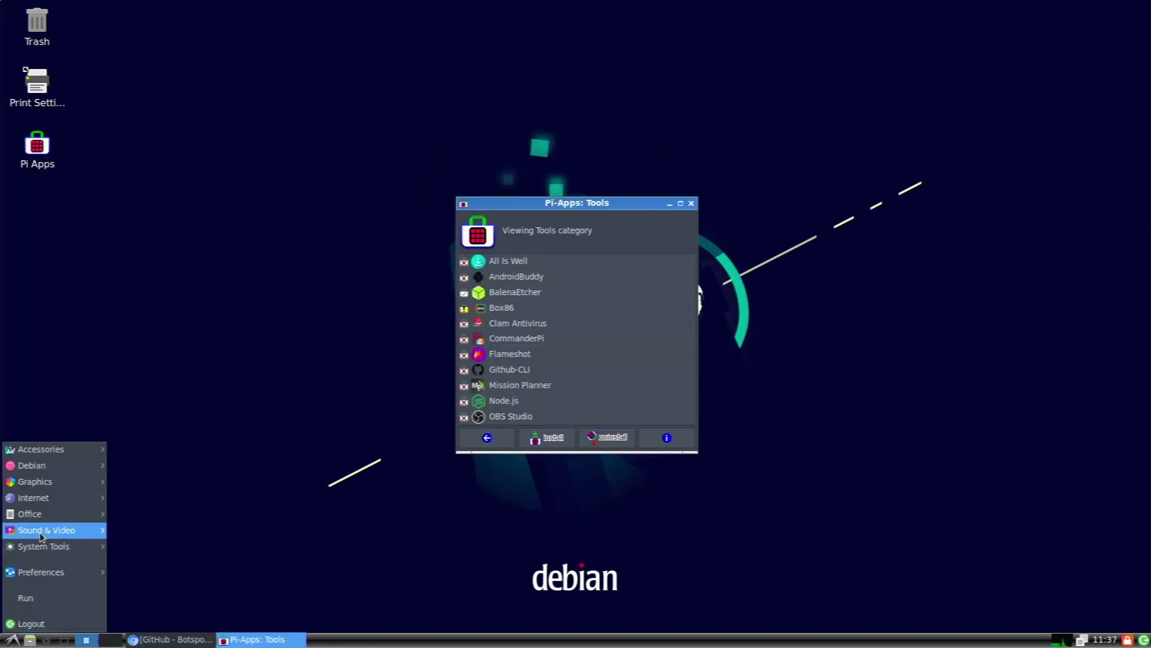
mouse_move(44, 551)
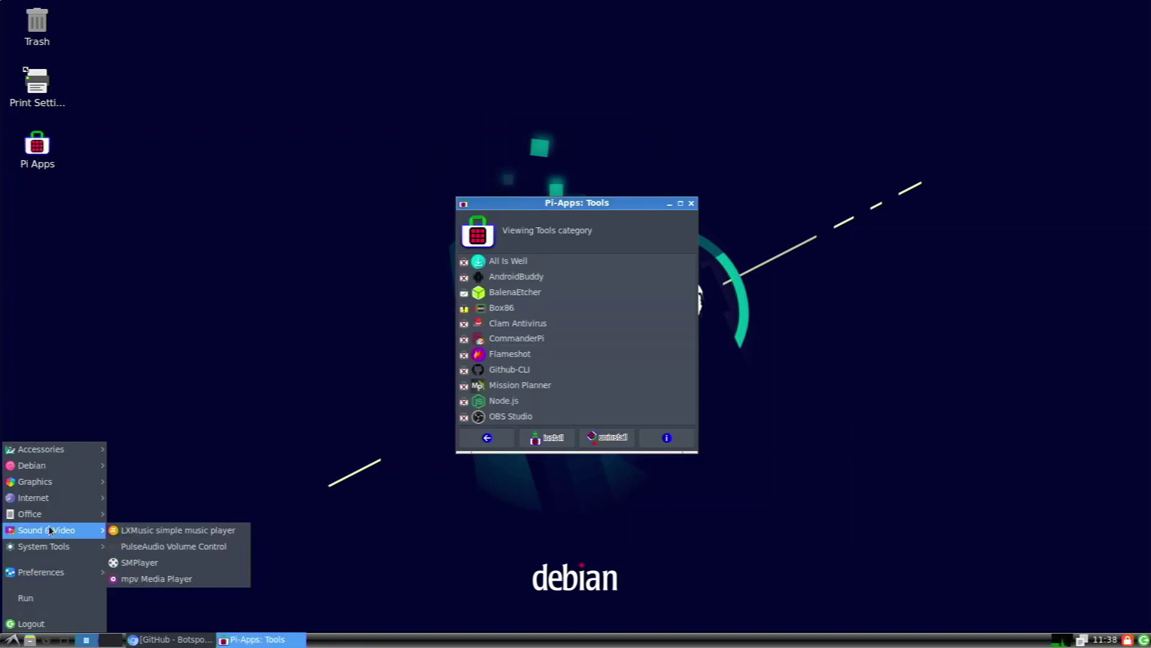
mouse_move(39, 571)
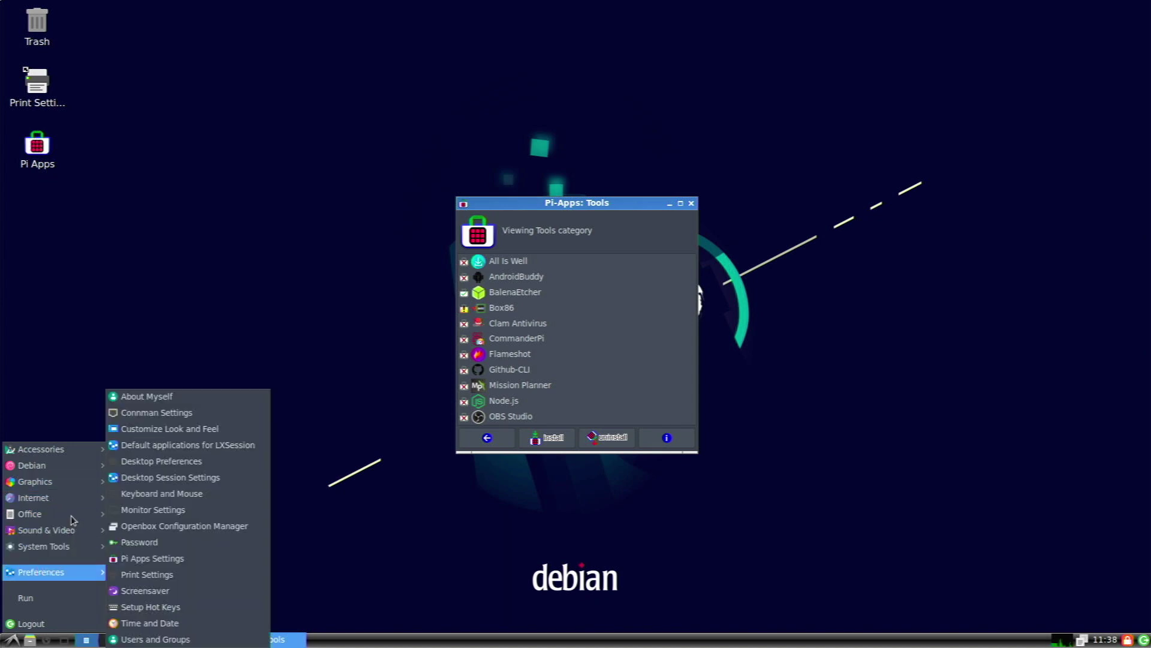
mouse_move(58, 467)
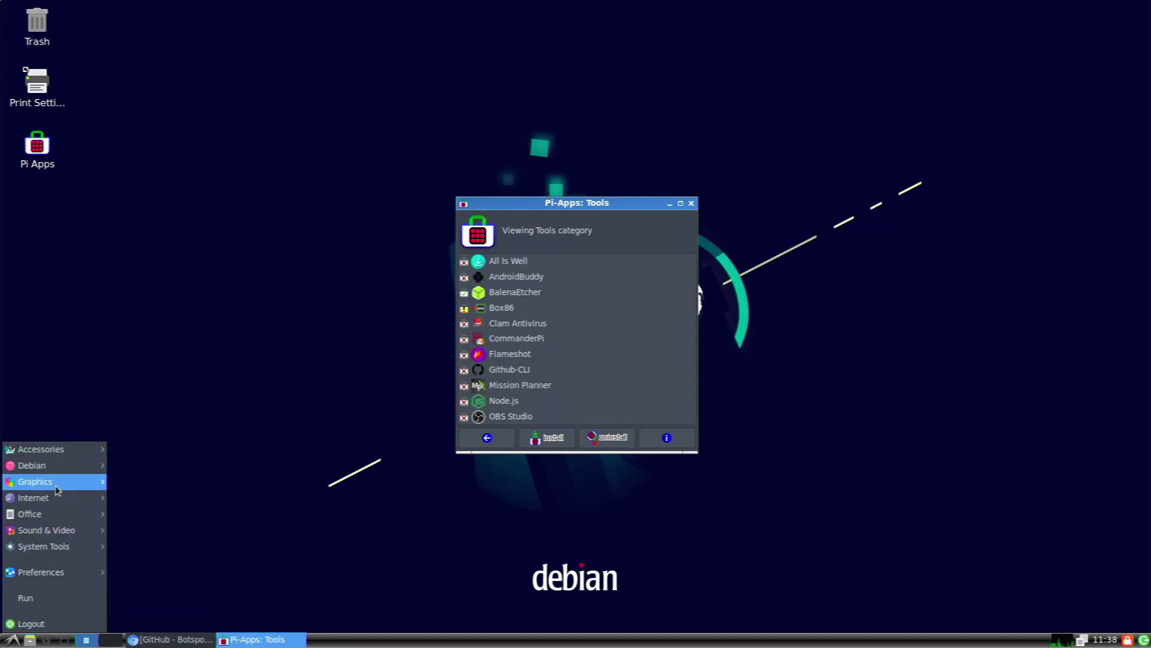
mouse_move(83, 448)
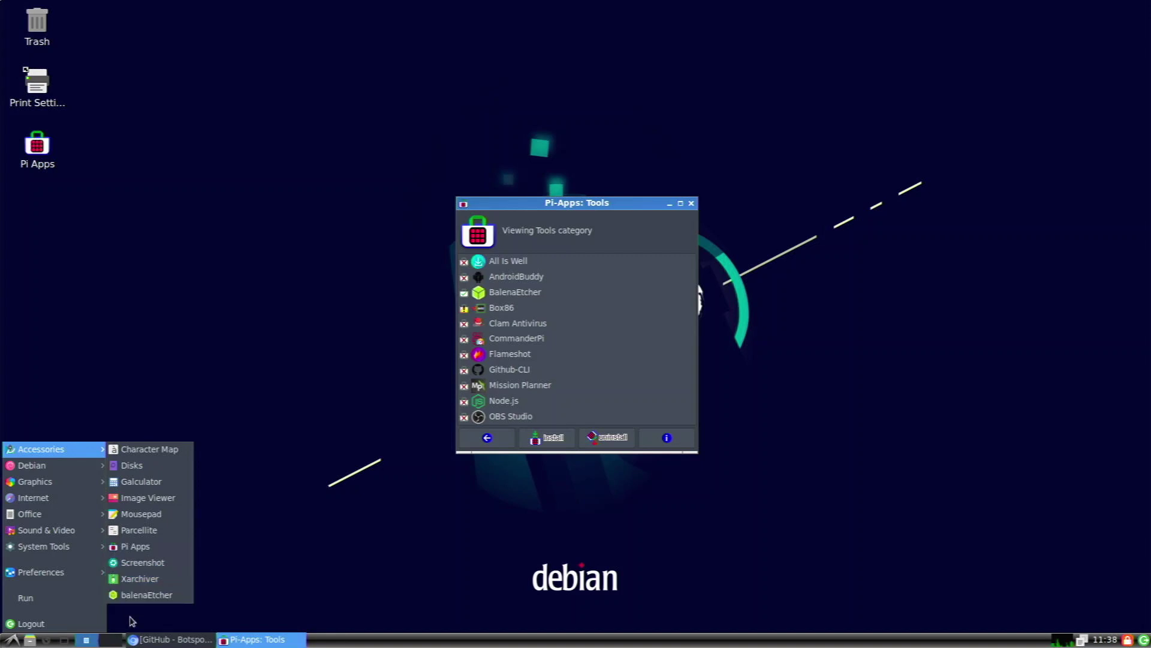
click(137, 594)
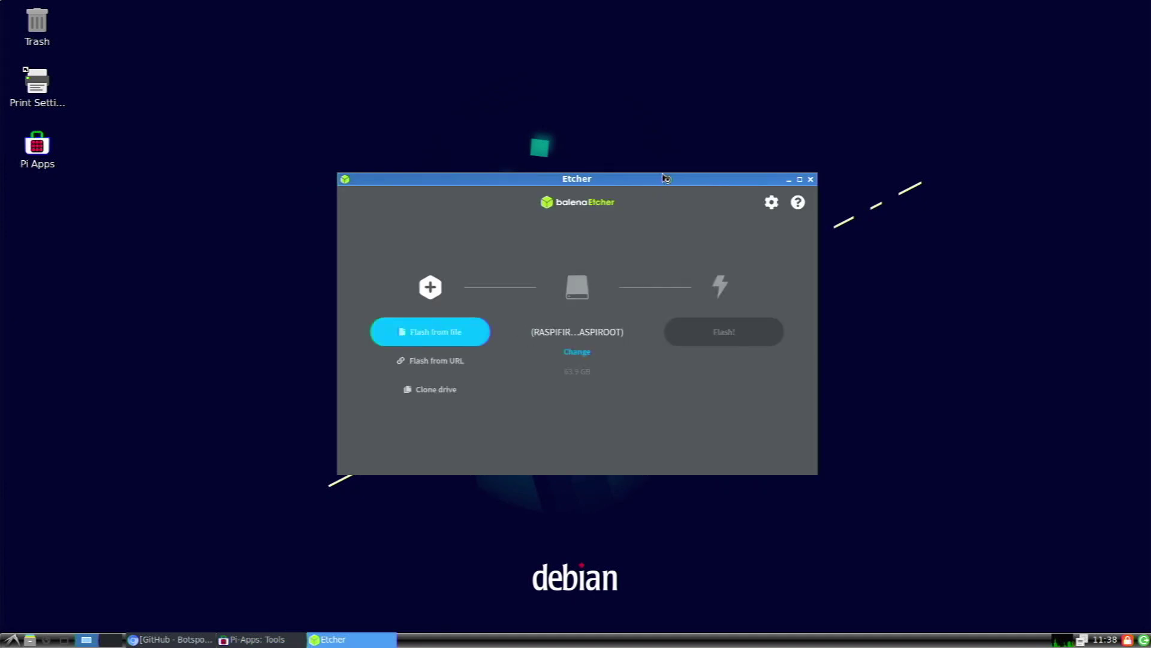
Step: Close the Etcher window and the Pi-Apps Tools window
click(811, 179)
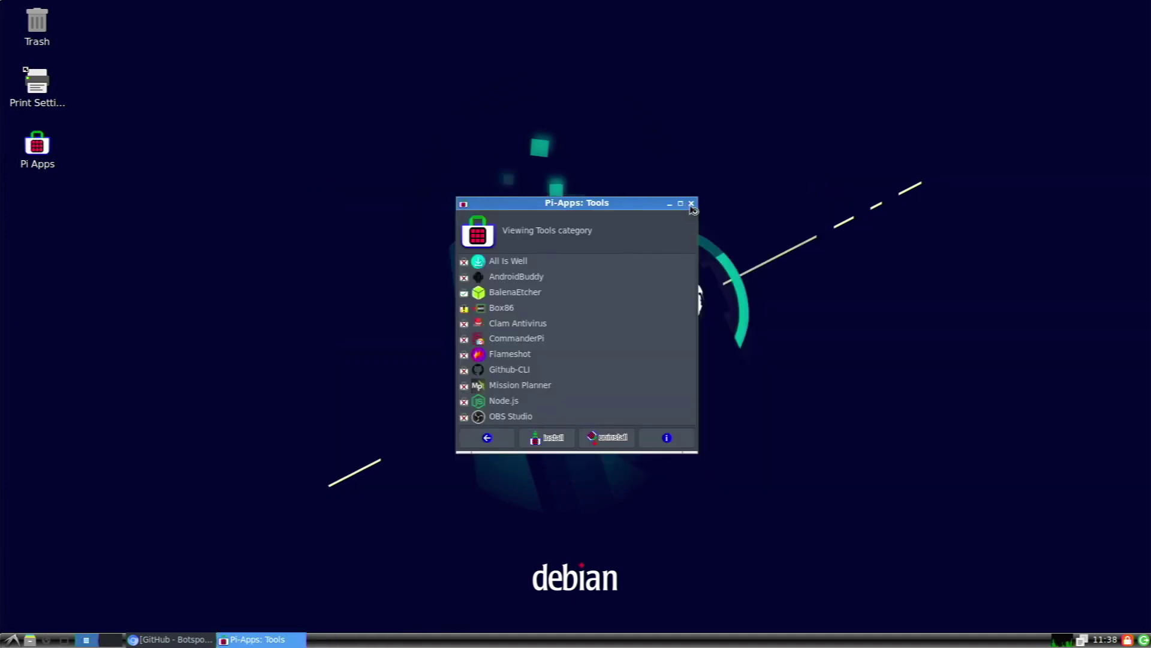
click(693, 204)
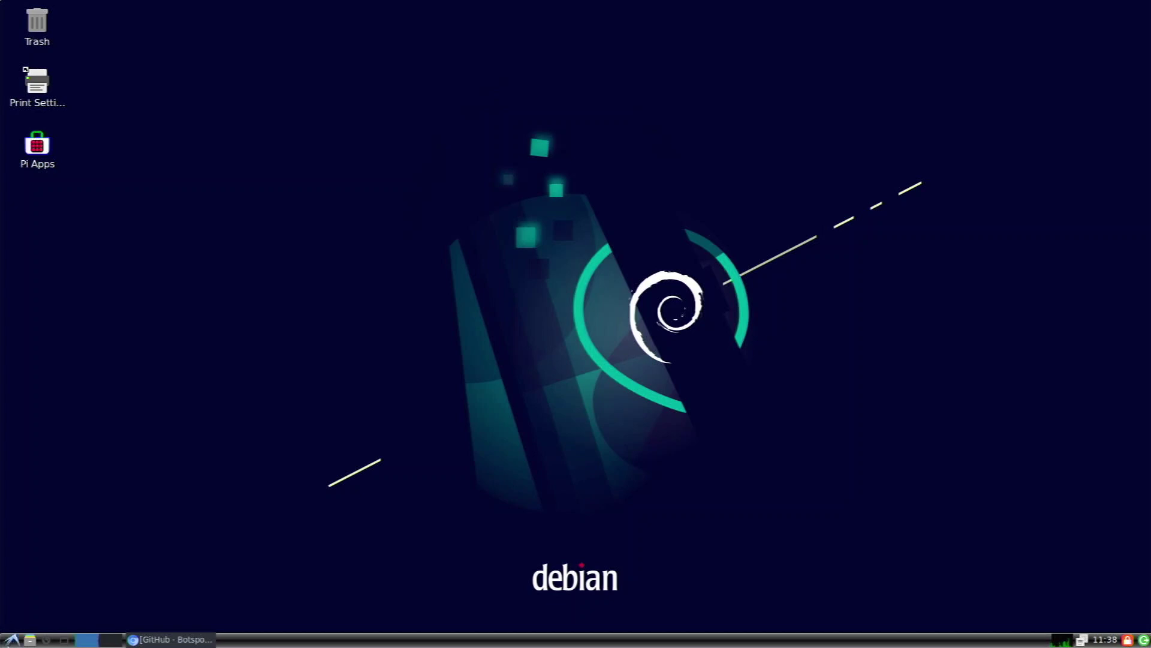
Step: Try to install rpi-imager with sudo apt install rpi-imager in LXTerminal, entering the sudo password, and close the terminal
click(8, 640)
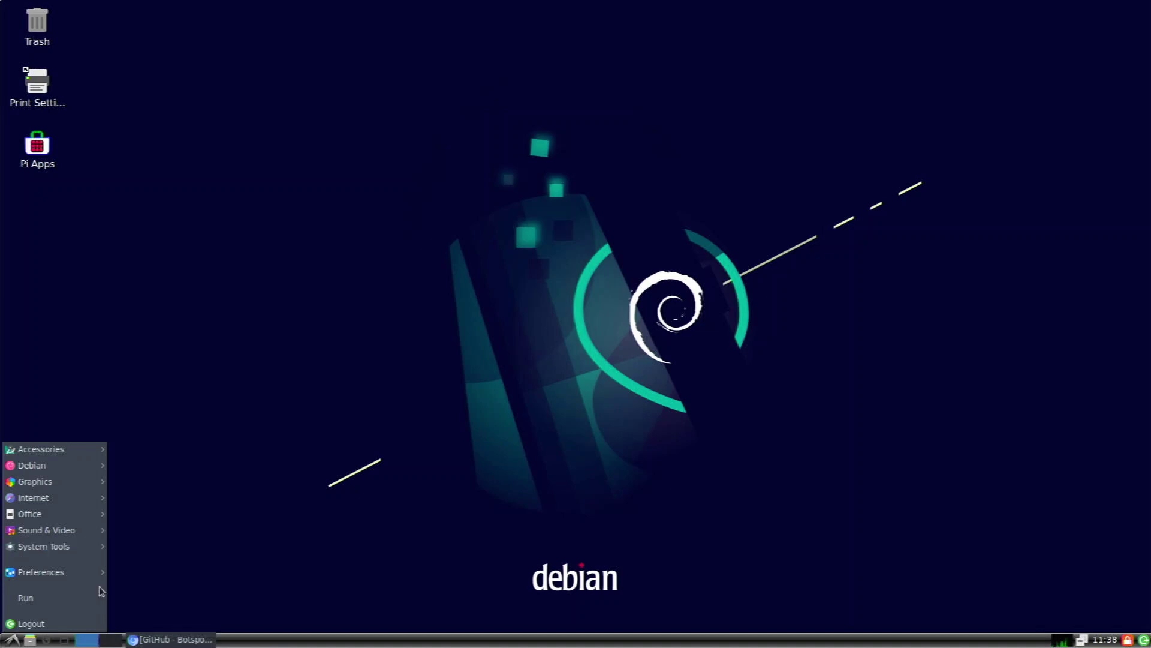
mouse_move(99, 542)
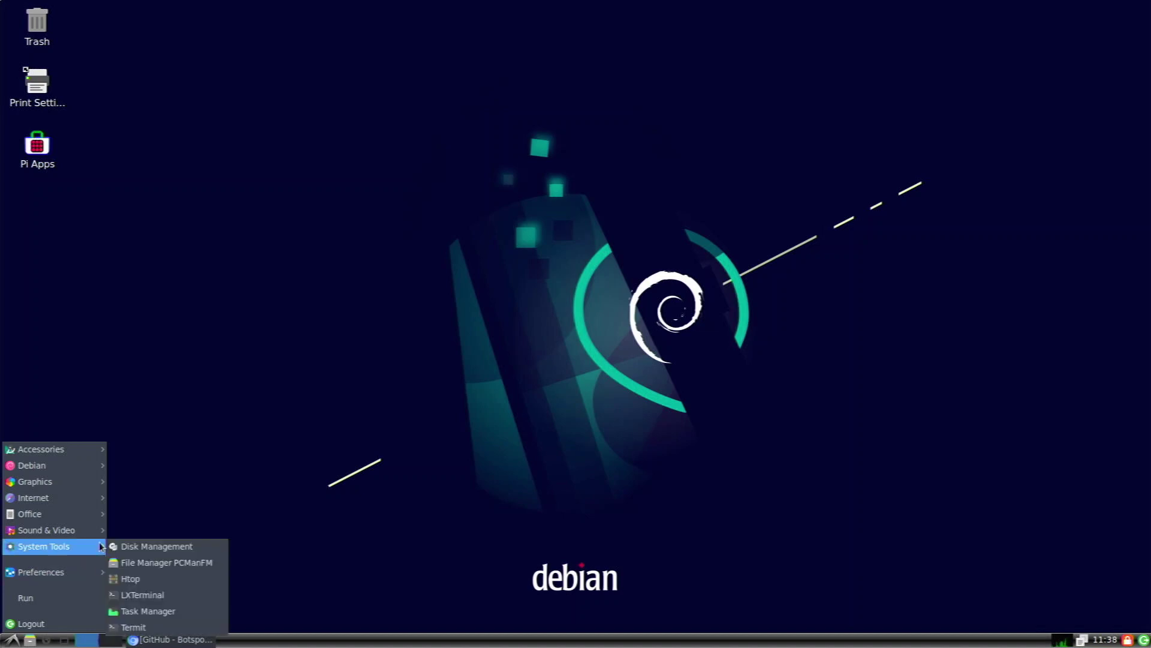
click(172, 598)
text(sudo apt install rpi-imager)
key(Return)
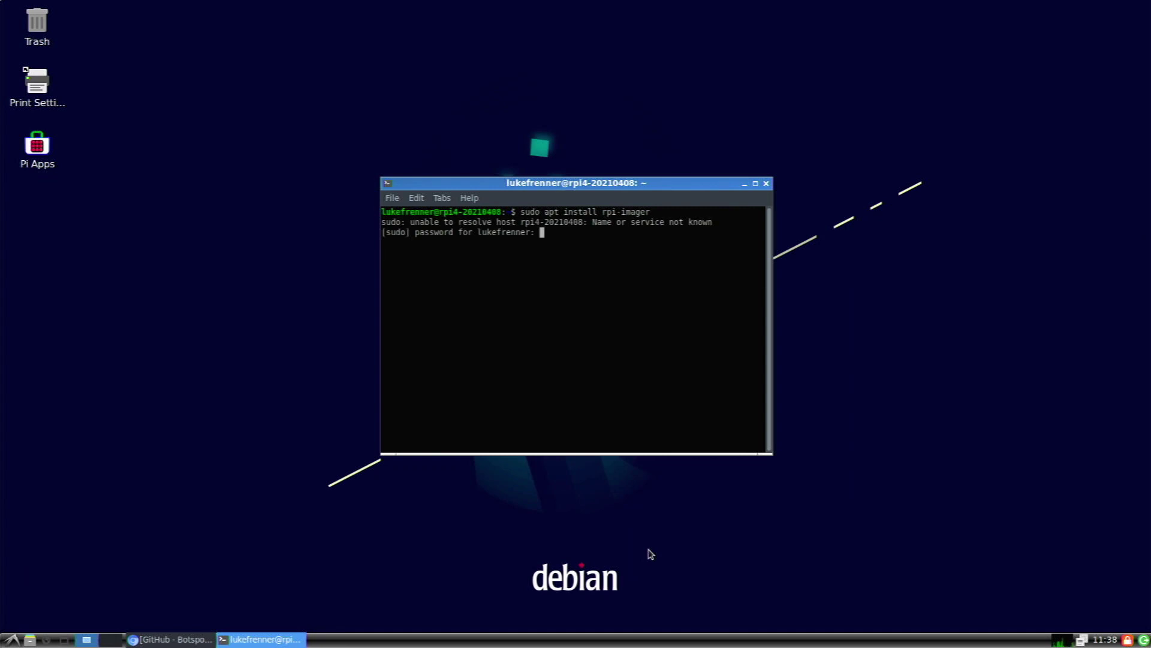
key(Return)
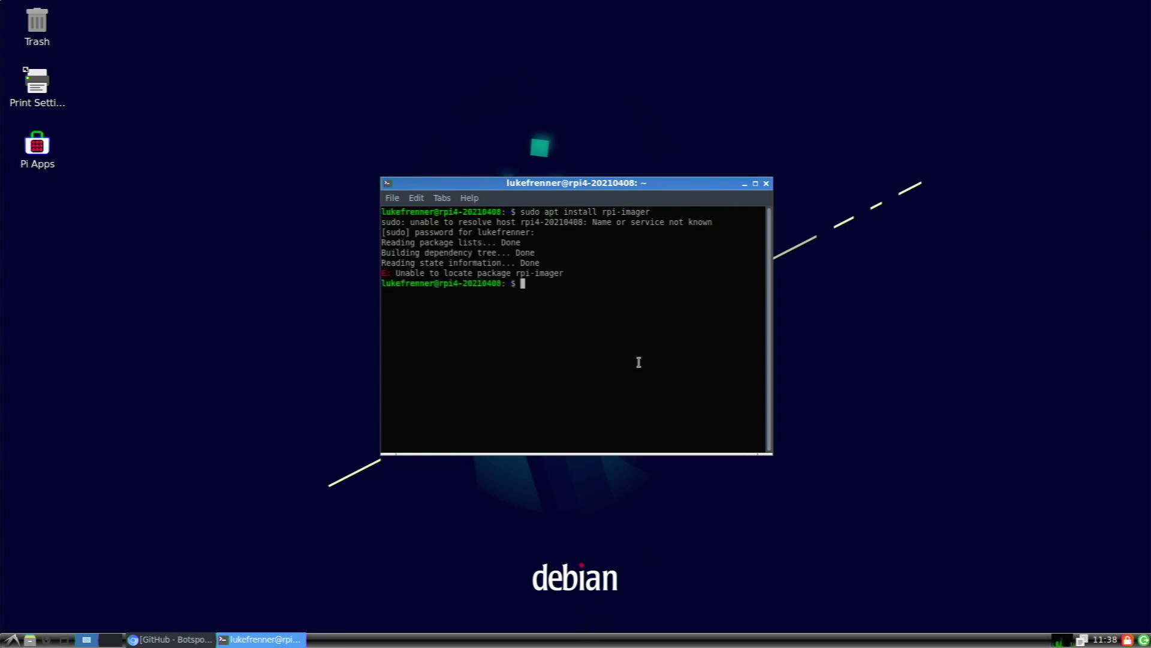
click(767, 184)
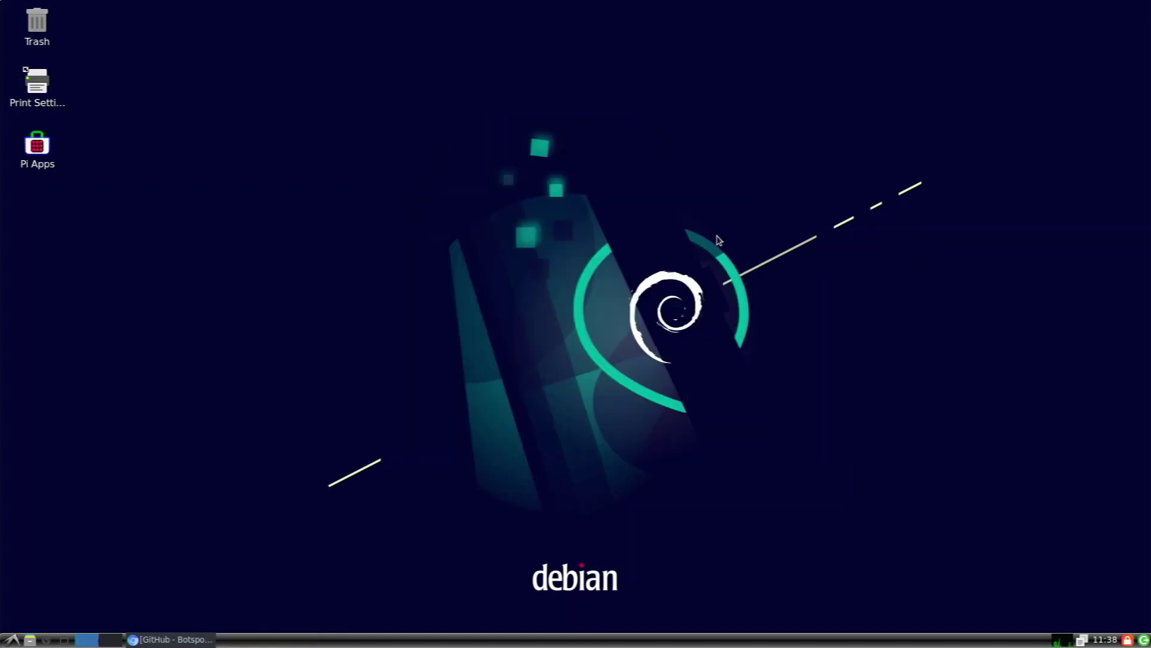